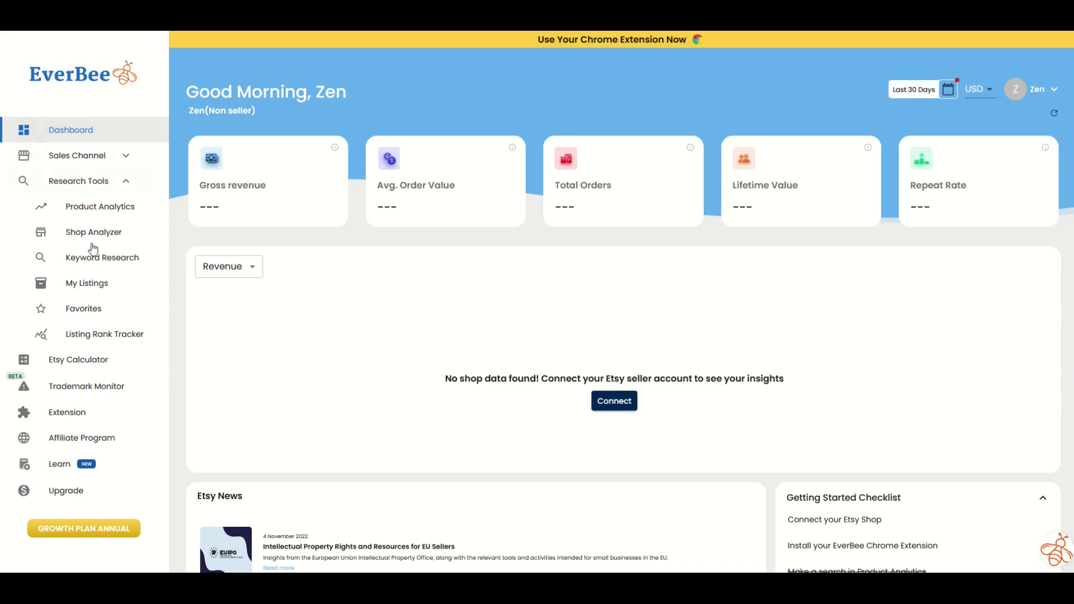
# Open Product Analytics from Research Tools to see top products across 30,951,085 analyzed listings
pyautogui.click(72, 186)
pyautogui.click(72, 187)
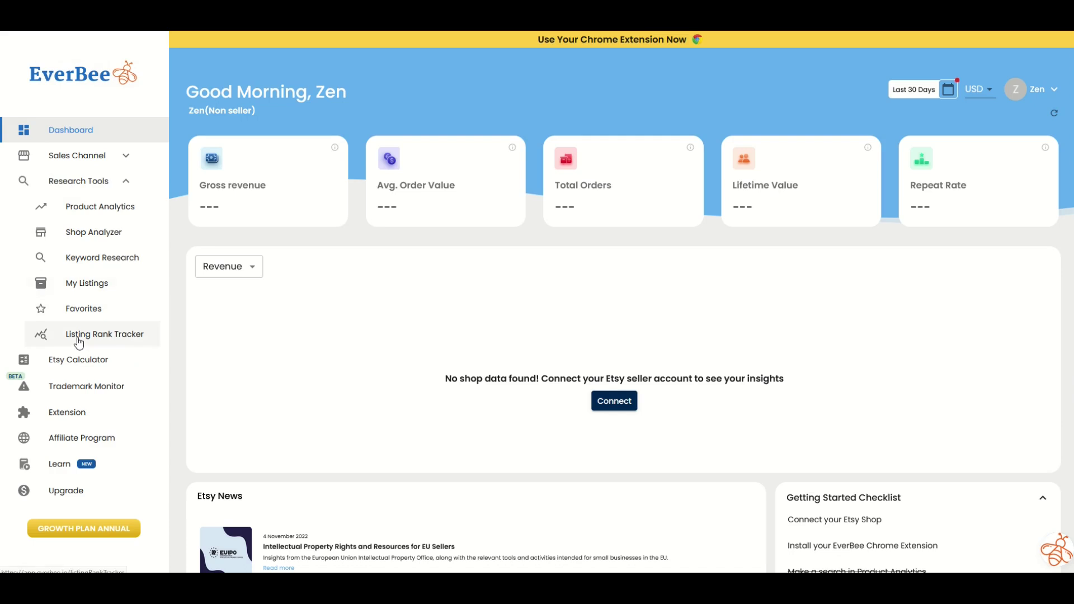
pyautogui.click(81, 210)
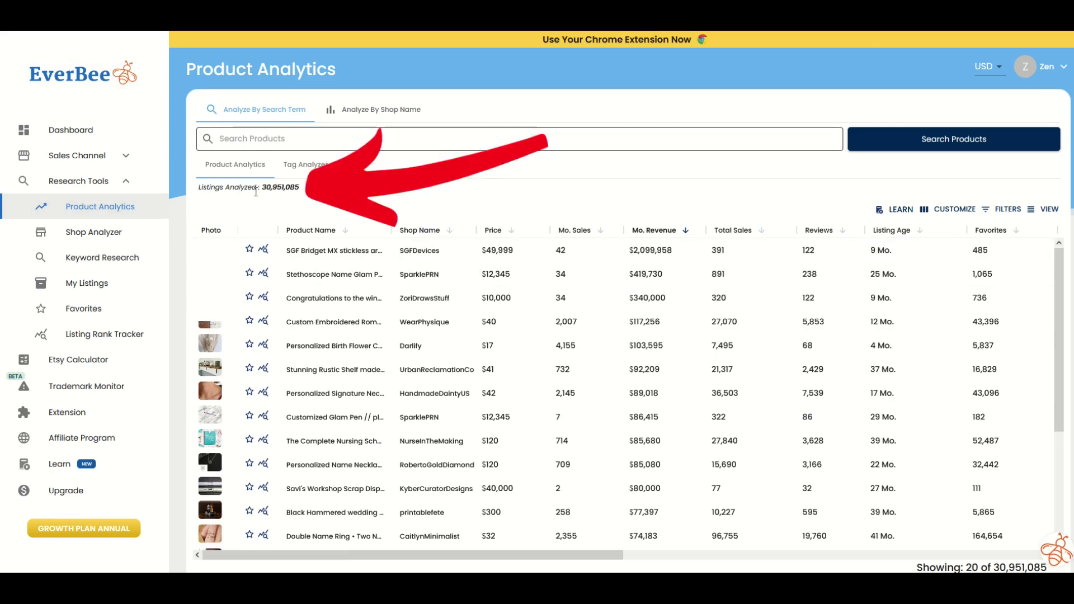
pyautogui.moveTo(278, 191); pyautogui.dragTo(309, 197)
pyautogui.click(316, 201)
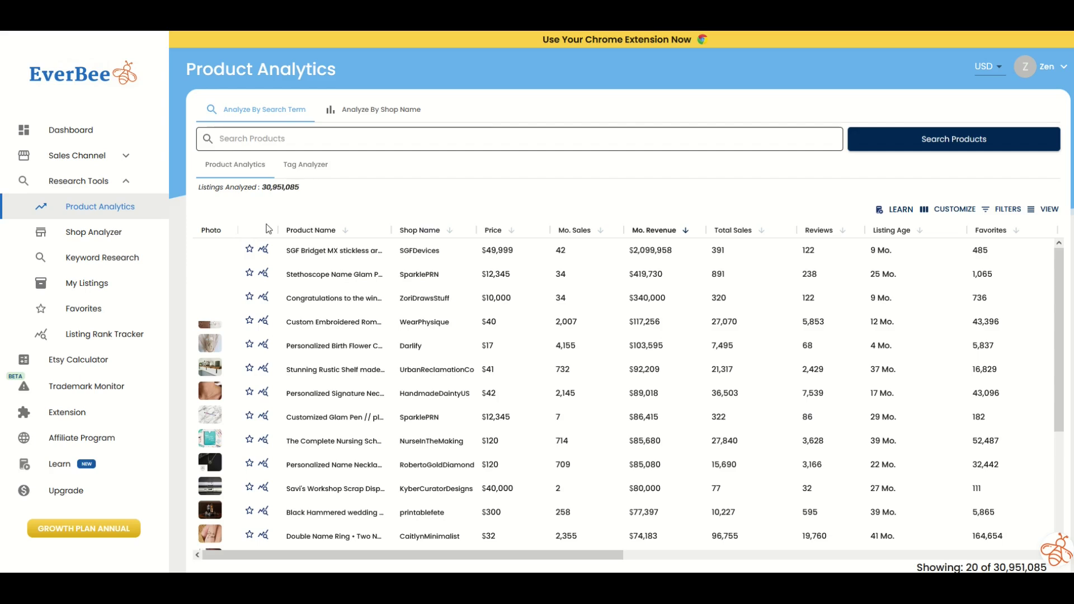
pyautogui.moveTo(211, 380)
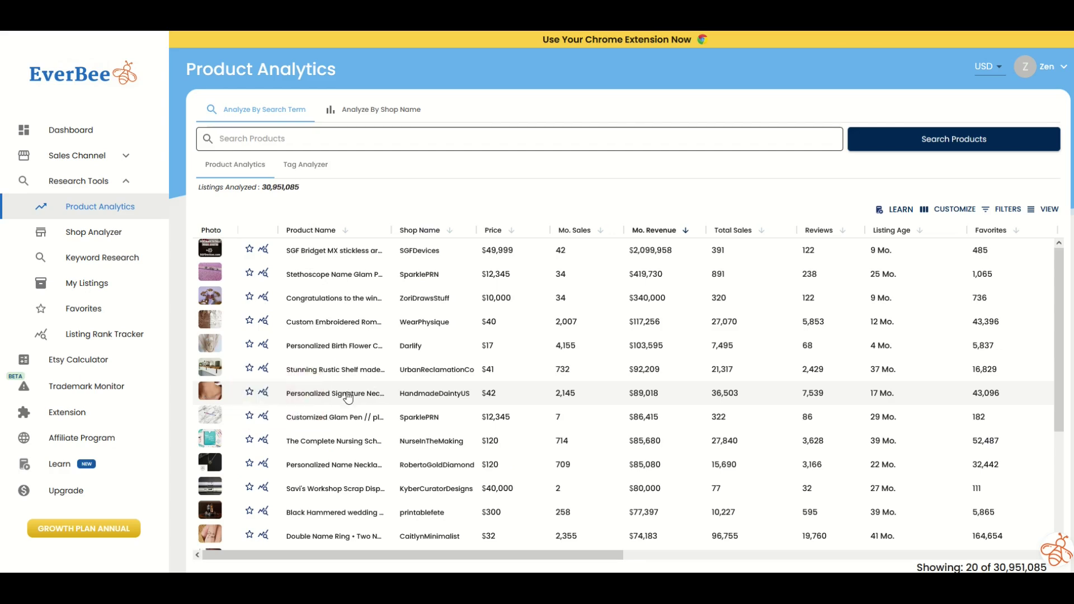
# Open the details of the Personalized Signature Necklace listing ($89,018 monthly revenue)
pyautogui.click(215, 398)
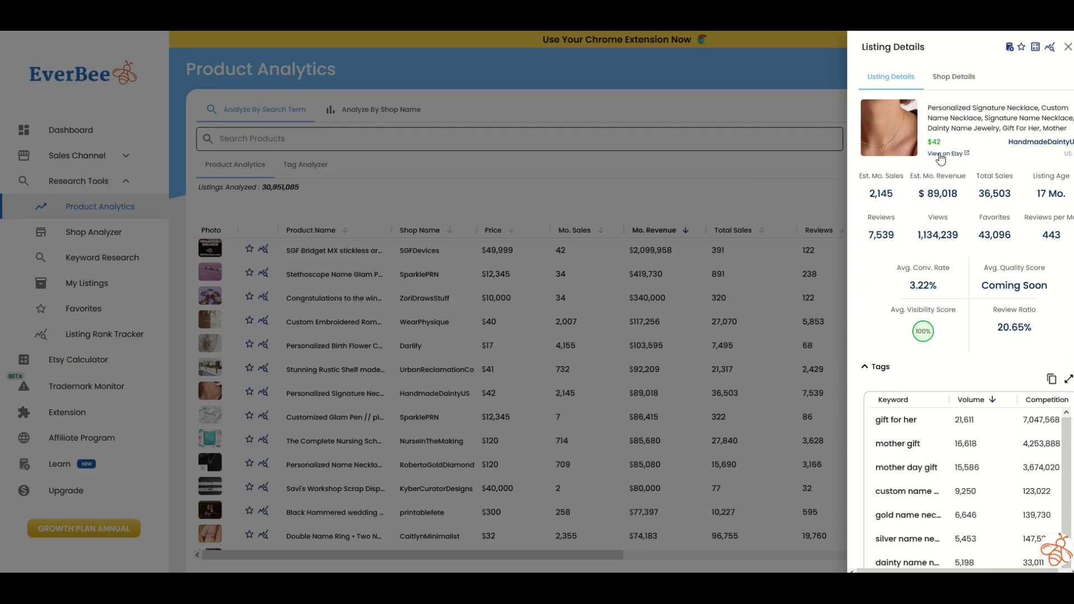
pyautogui.click(940, 154)
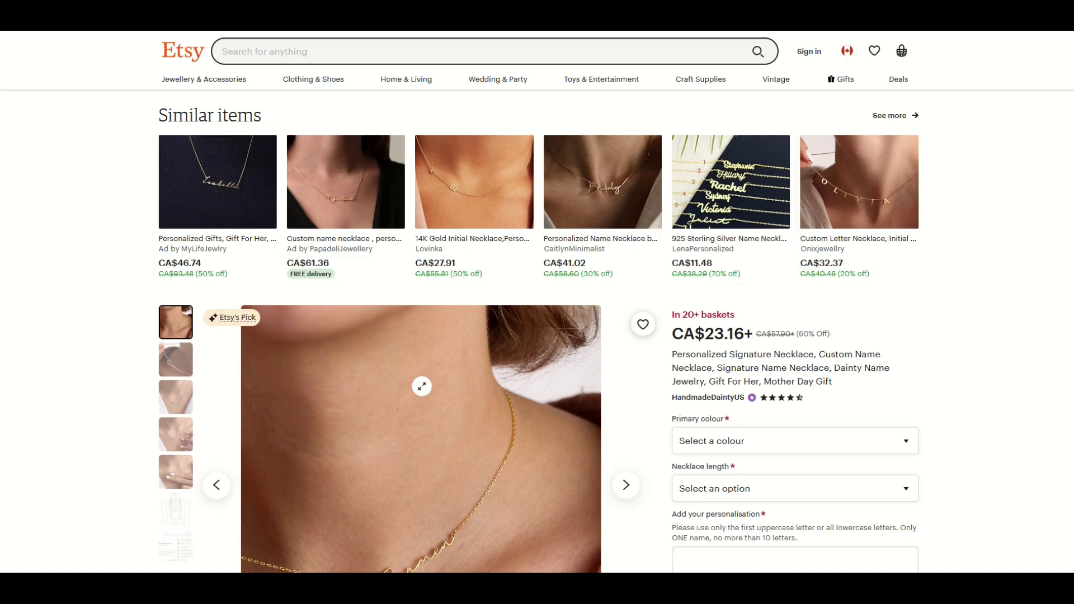
pyautogui.moveTo(680, 314); pyautogui.dragTo(800, 311)
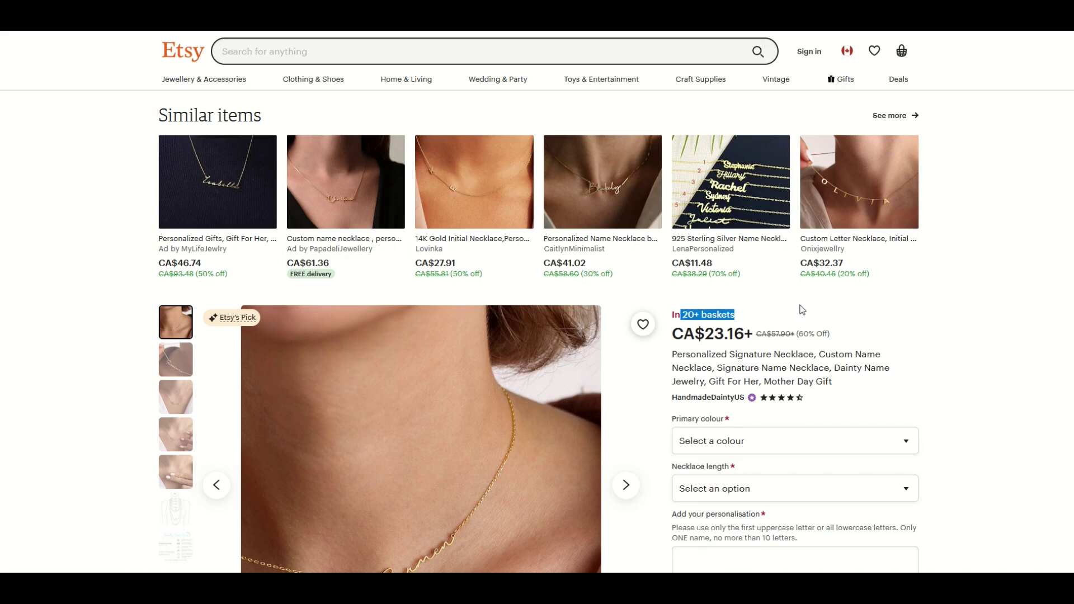
pyautogui.scroll(-2, 802, 310)
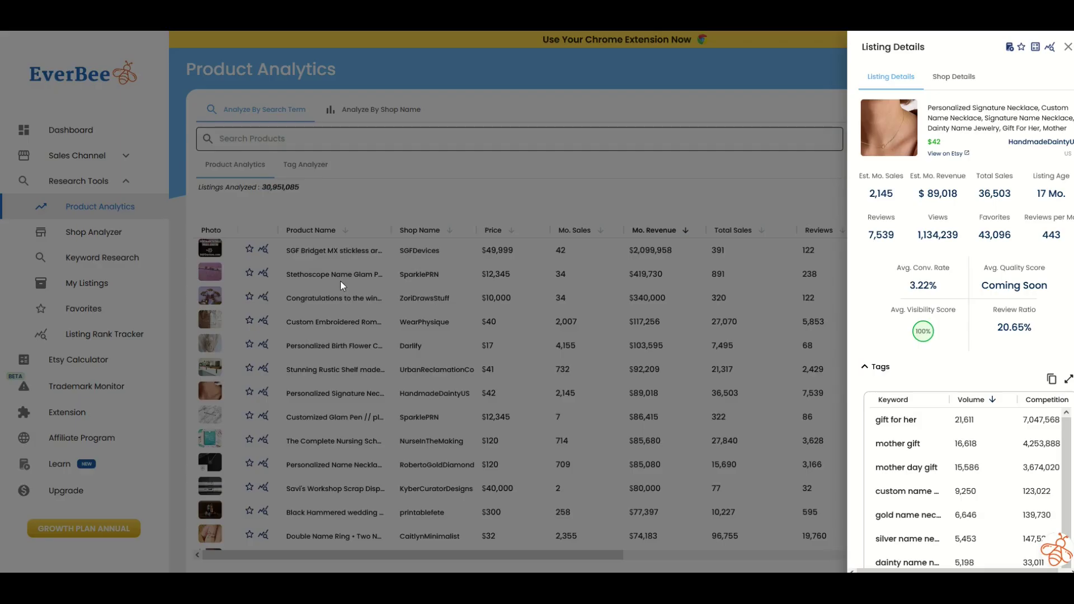
# Close the necklace details panel and run a product search for 'shirt'
pyautogui.click(252, 140)
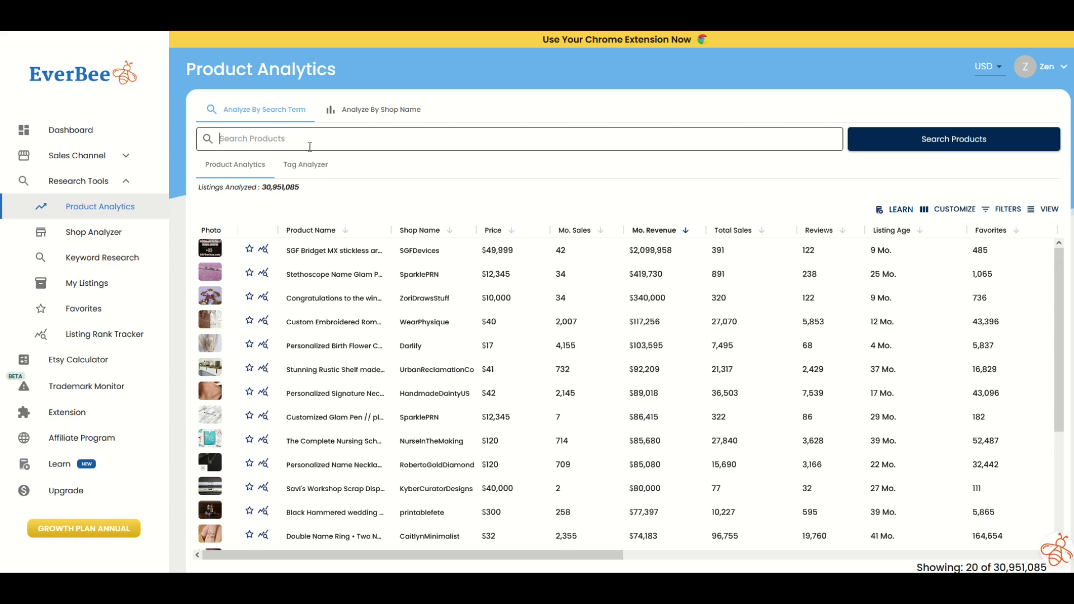
pyautogui.write('shirt')
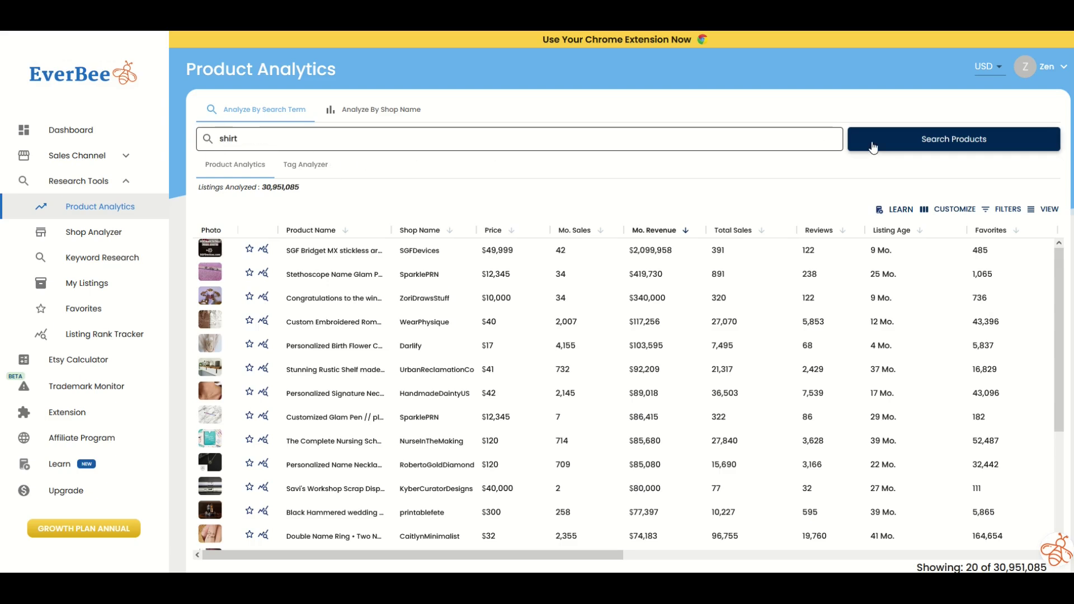
pyautogui.click(871, 144)
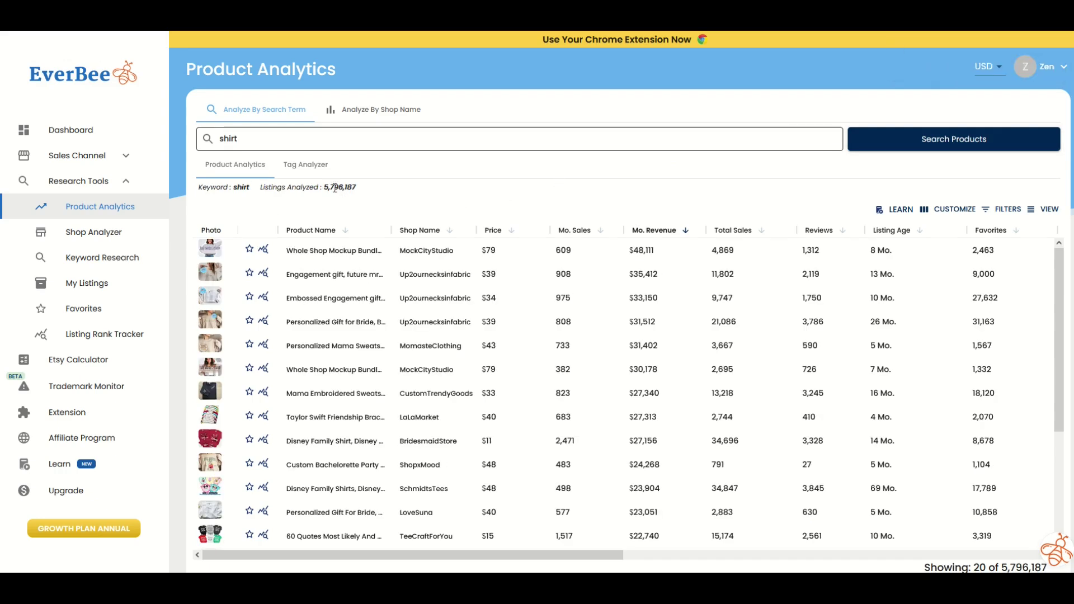
# Review the 'shirt' results, noting the 5,796,187 listings analyzed
pyautogui.moveTo(358, 186); pyautogui.dragTo(471, 185)
pyautogui.click(476, 189)
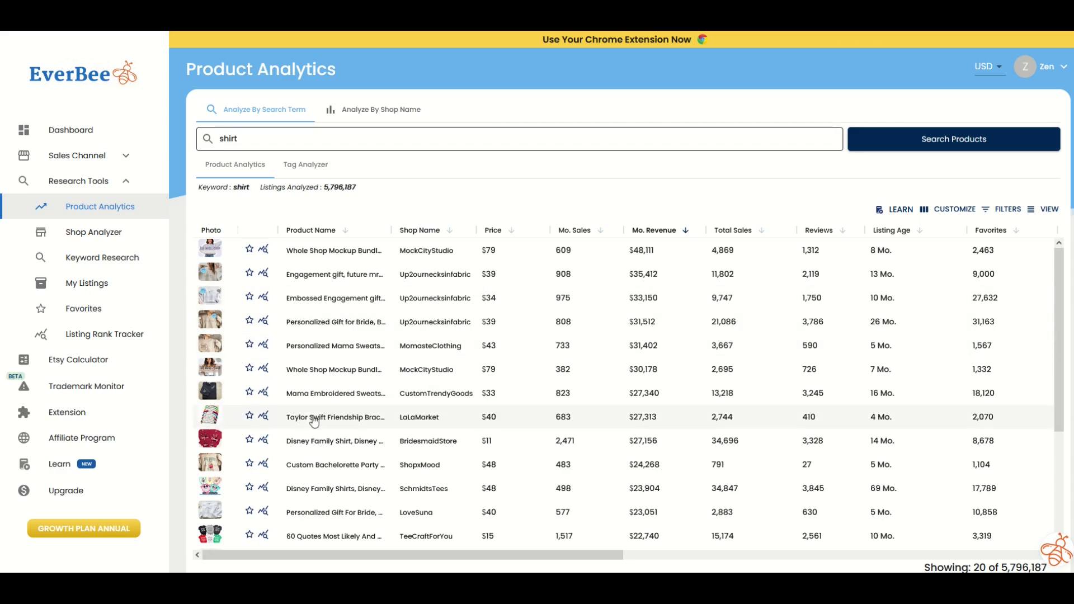
pyautogui.moveTo(216, 422)
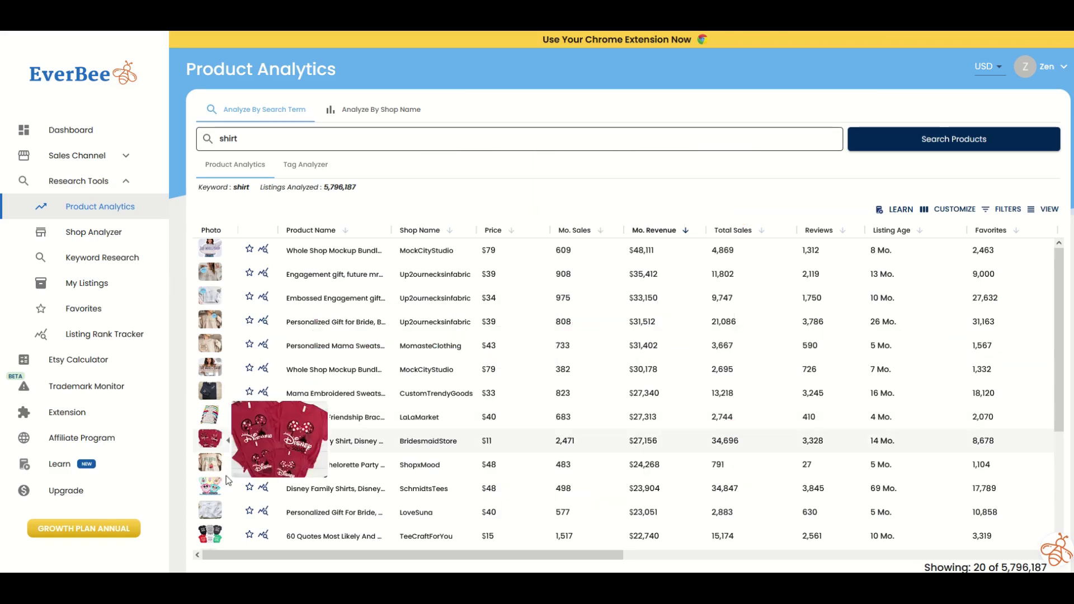
pyautogui.moveTo(216, 491)
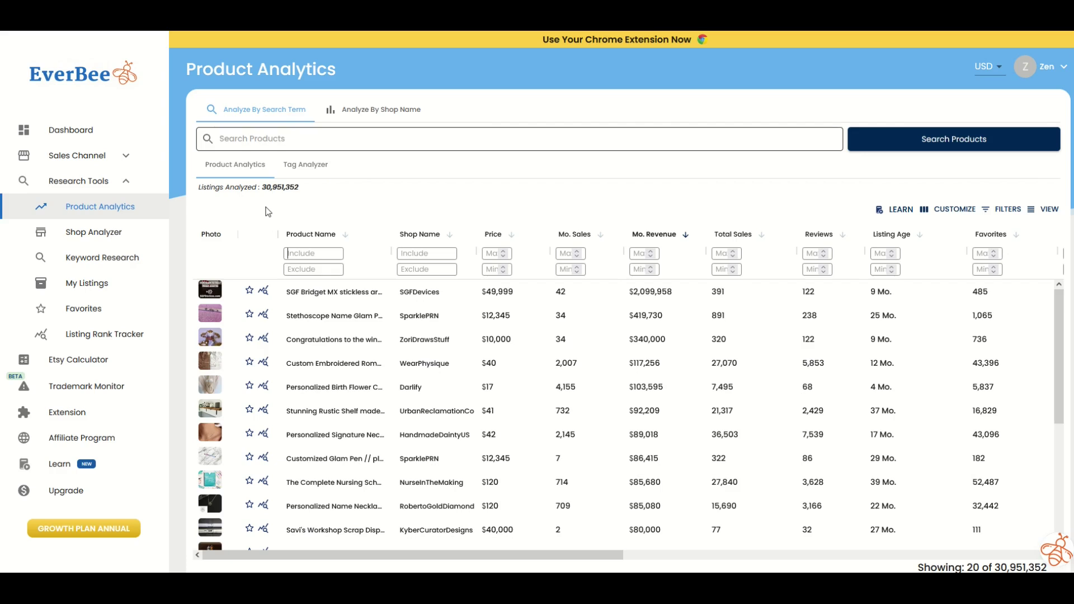
# Search products for 'texas shirt', narrowing results to 26,007 listings
pyautogui.click(259, 143)
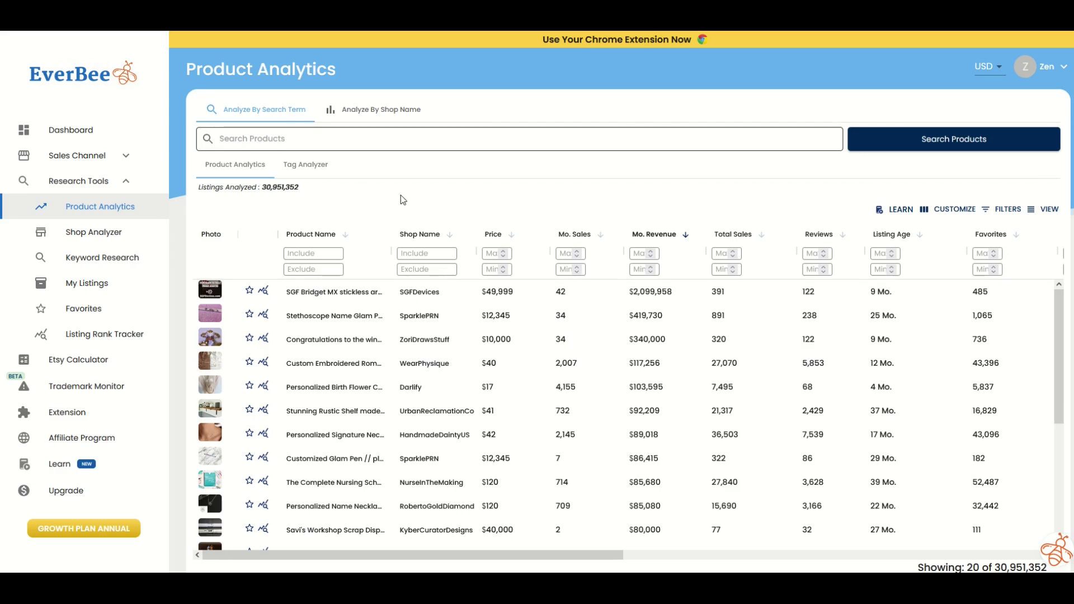
pyautogui.write('texas ')
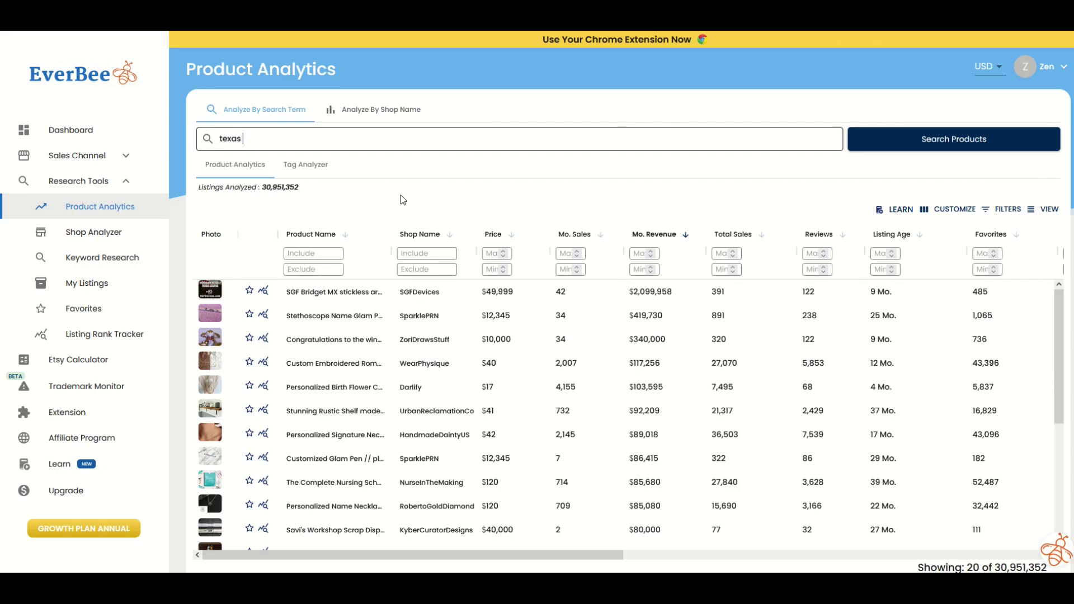
pyautogui.write('shirt')
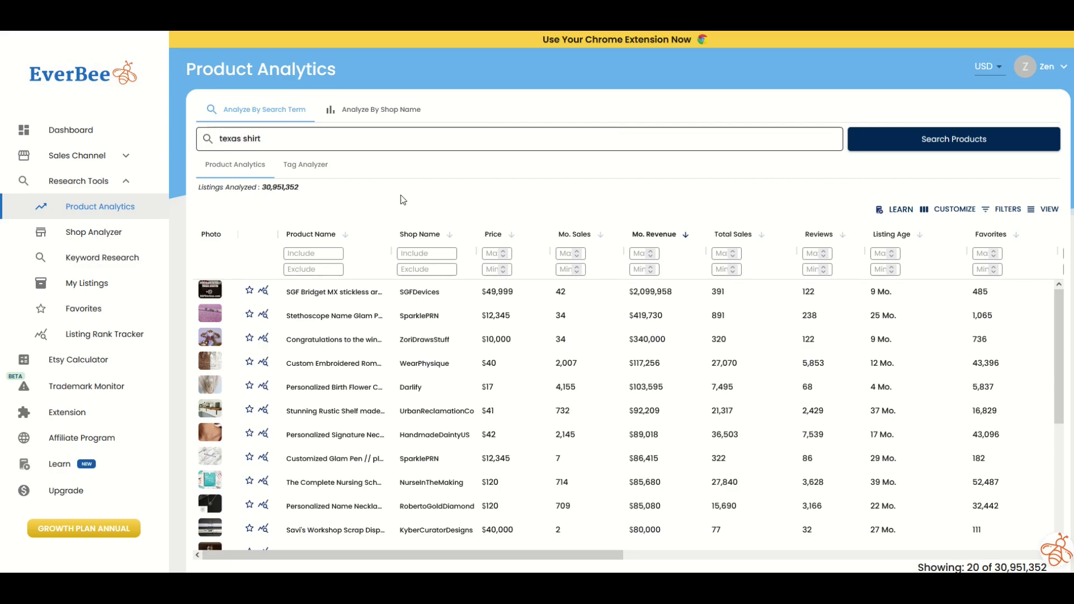
pyautogui.press('Return')
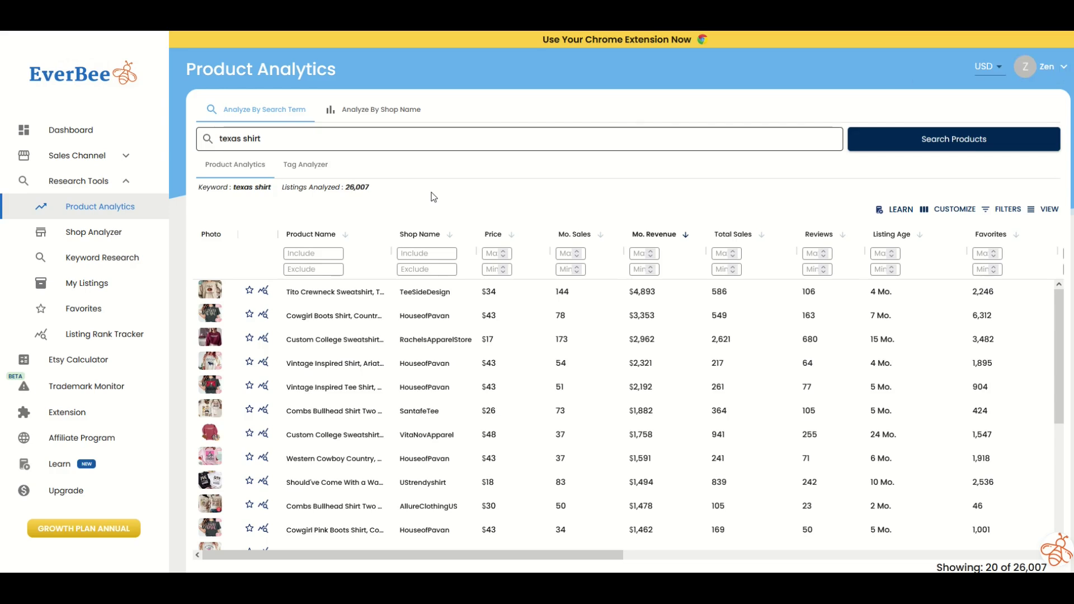
# Filter product names to include 'texas shirt', leaving 4,121 listings
pyautogui.click(1005, 210)
pyautogui.click(1005, 210)
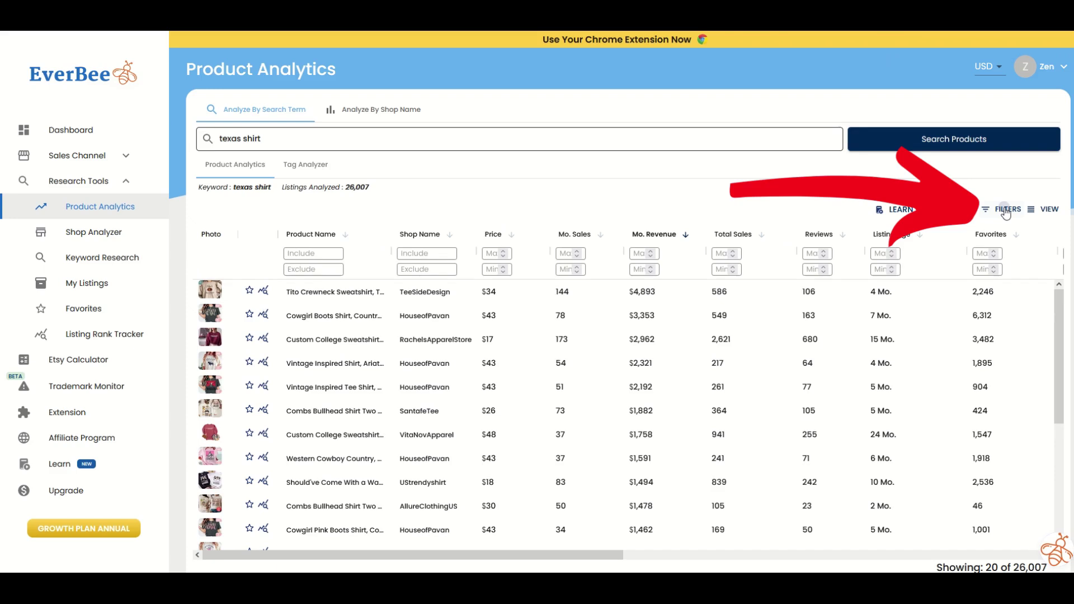
pyautogui.click(1006, 211)
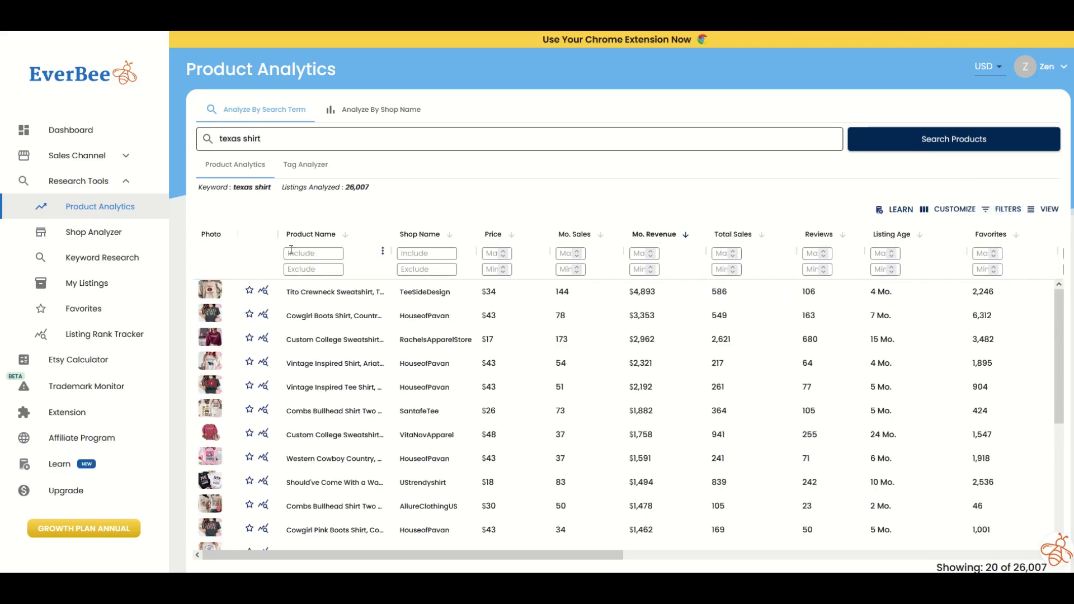
pyautogui.write('te')
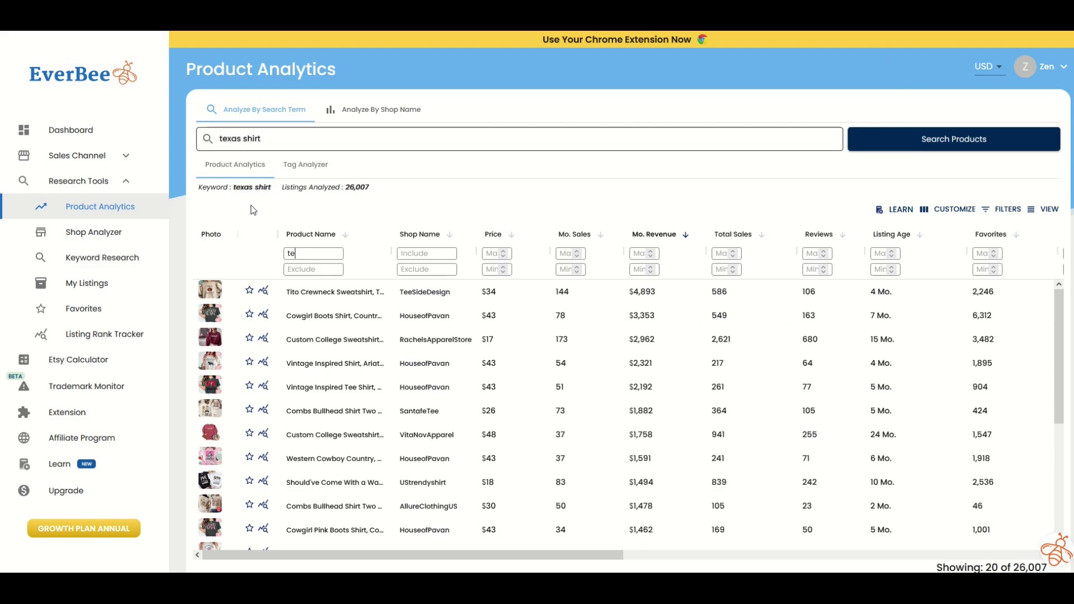
pyautogui.write('x')
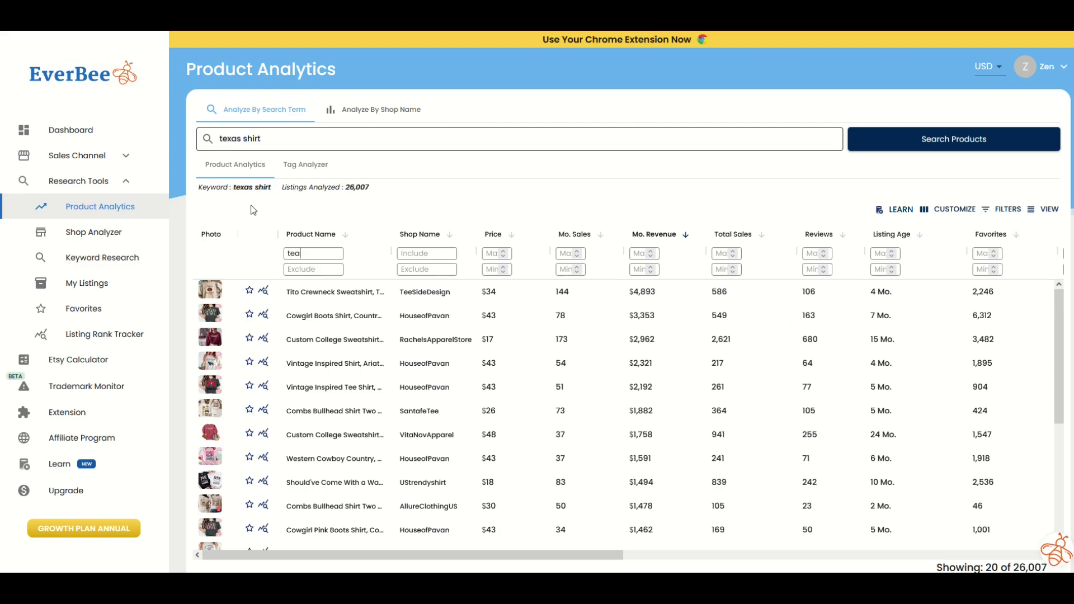
pyautogui.write('as shirt')
pyautogui.click(265, 168)
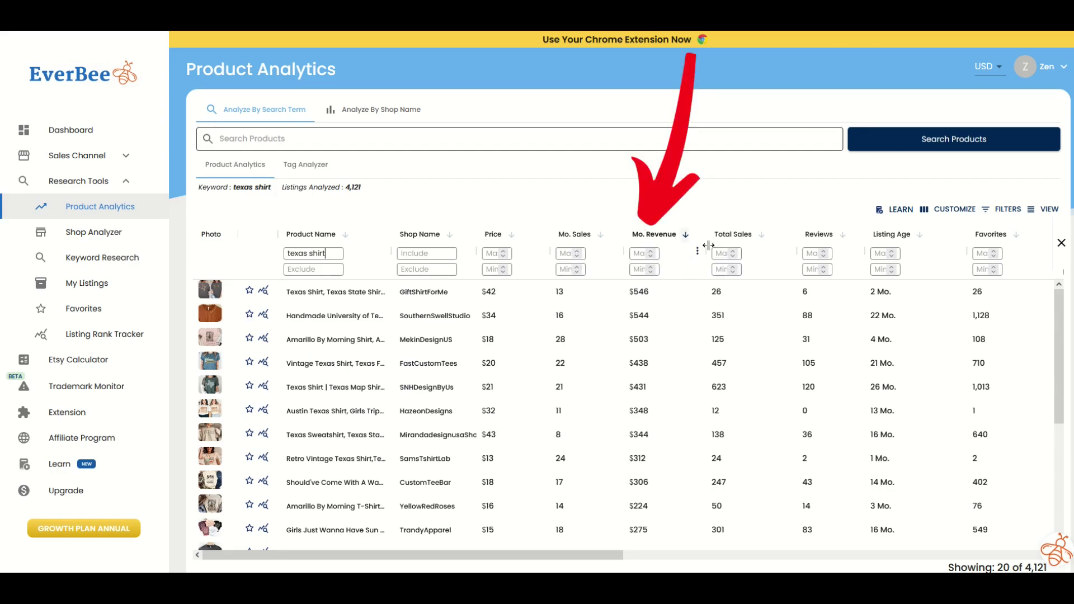
# Sort by Total Sales, then back to monthly revenue, led by a $431 Texas map shirt
pyautogui.click(756, 235)
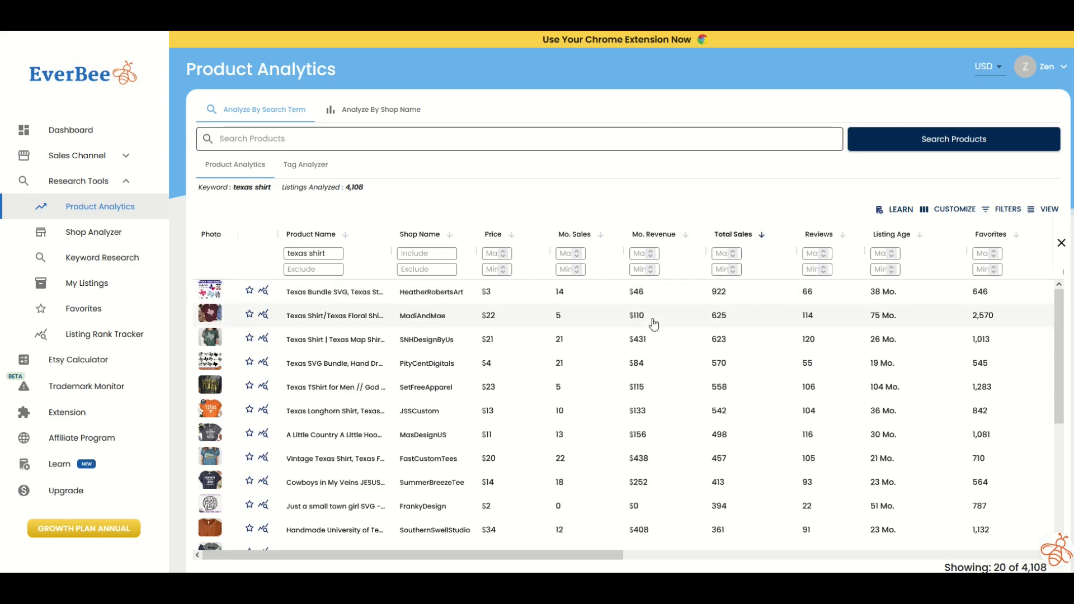
pyautogui.click(685, 234)
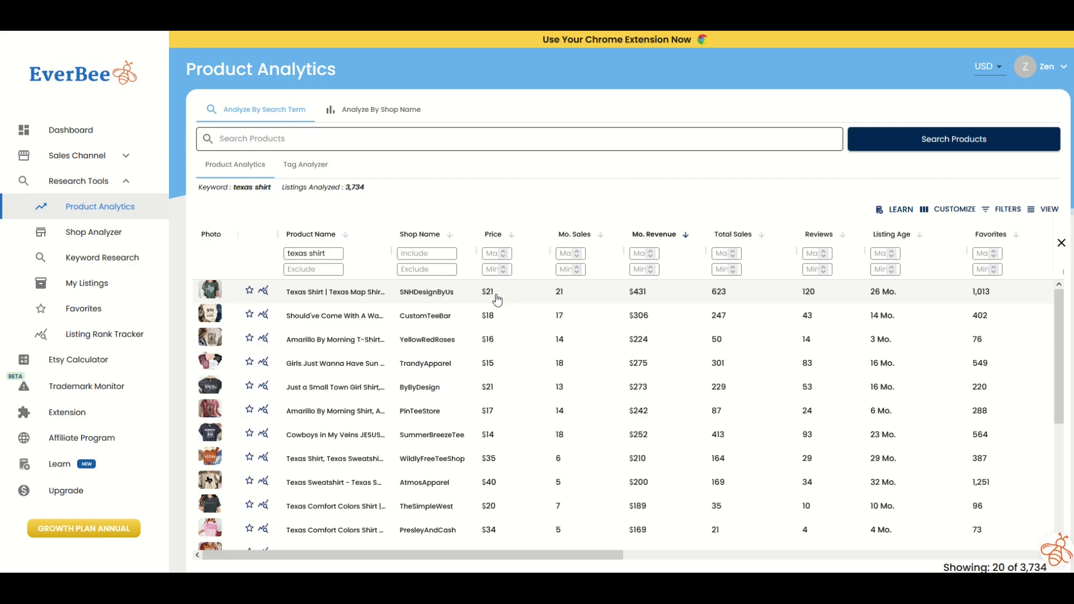
pyautogui.moveTo(205, 299)
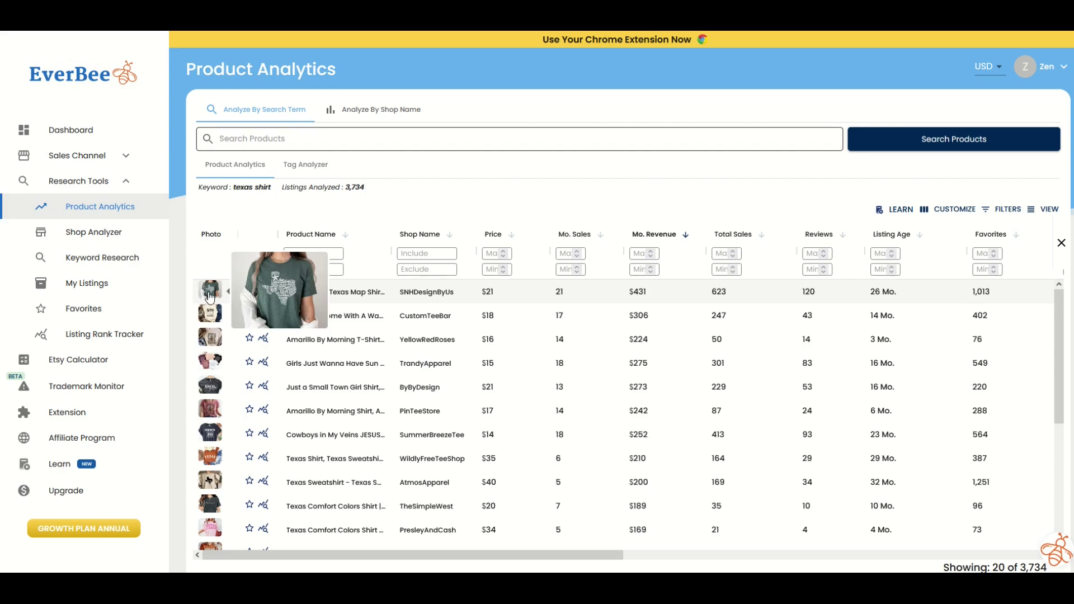
# Open the top Texas Map shirt's details and view that listing on Etsy
pyautogui.click(210, 296)
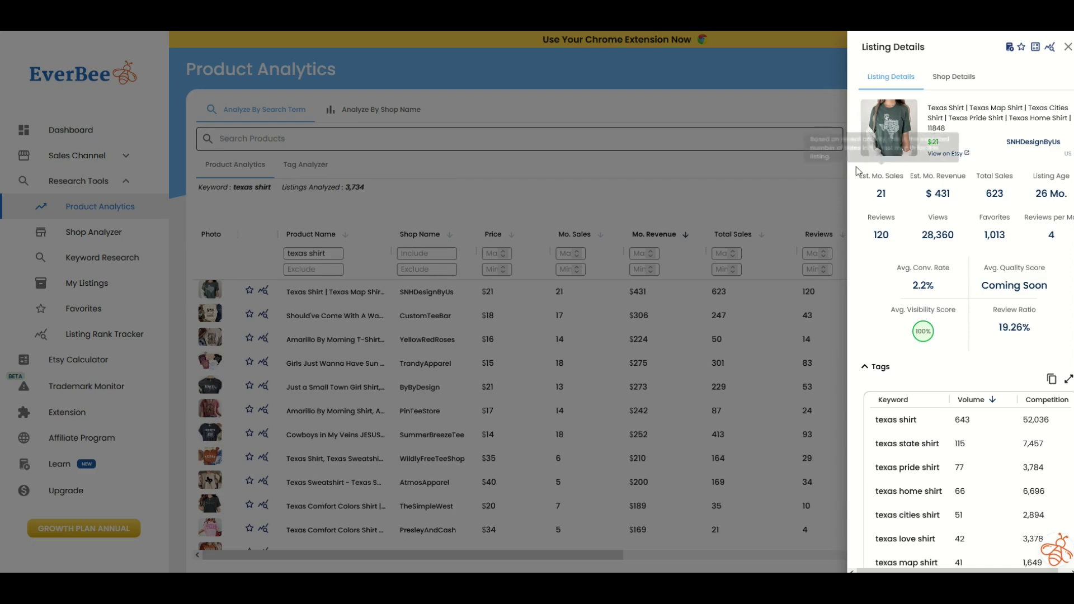
pyautogui.moveTo(873, 214)
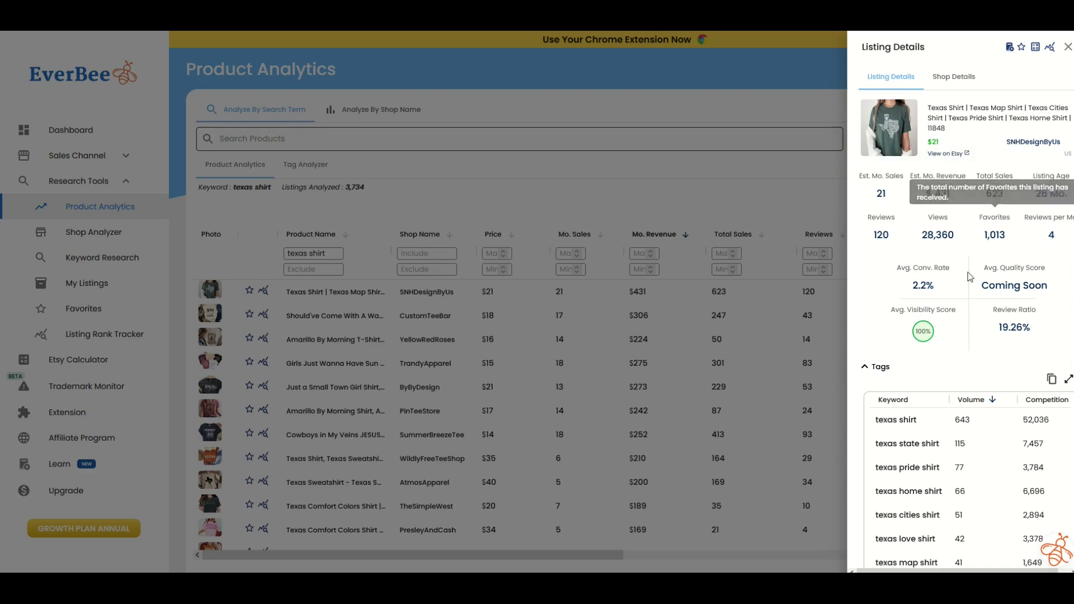
pyautogui.moveTo(927, 174)
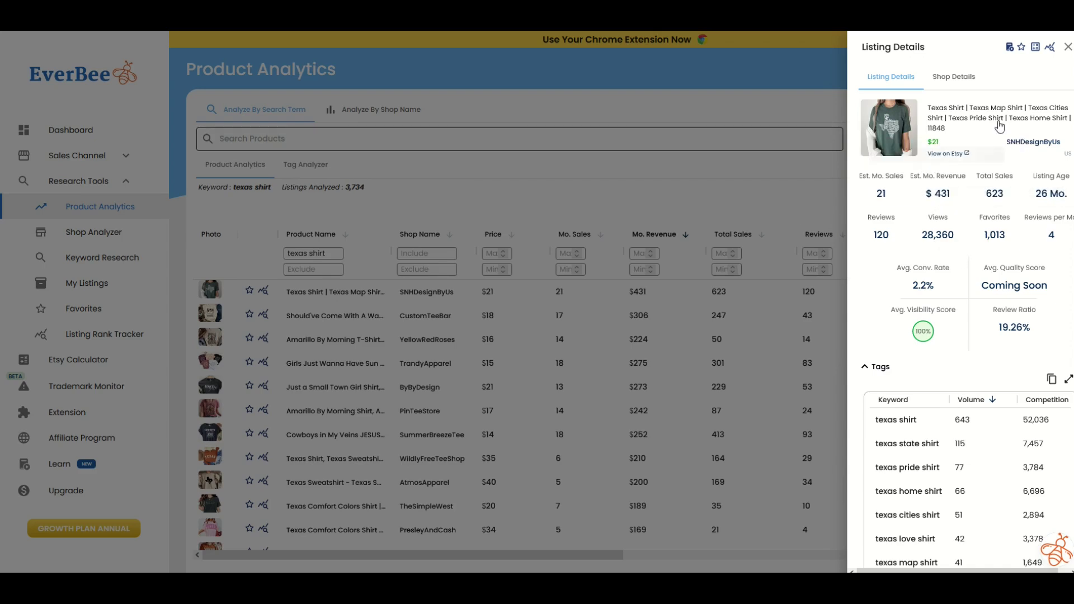
pyautogui.click(955, 157)
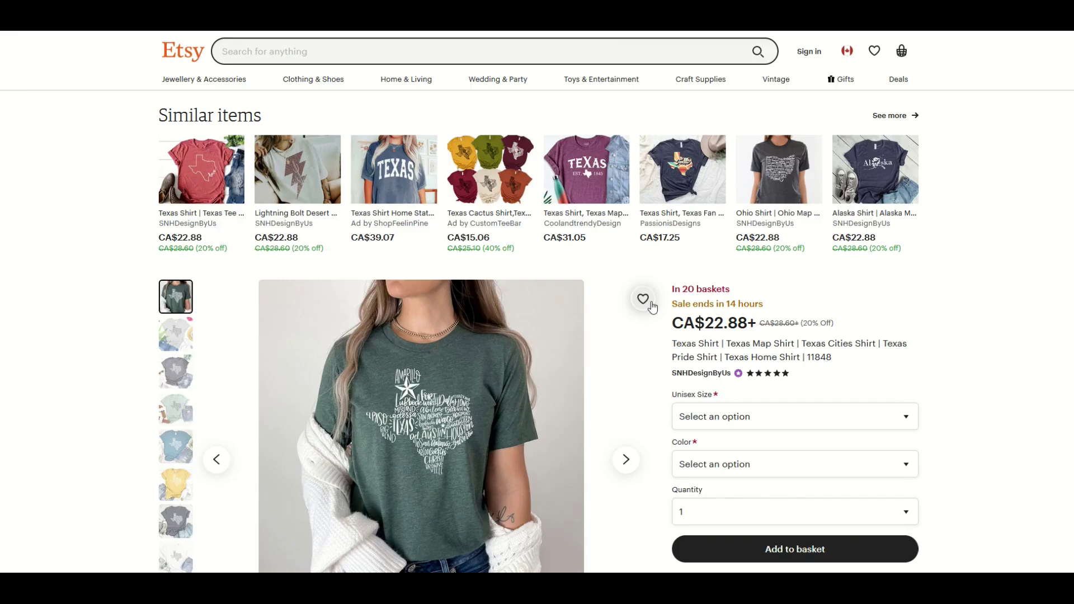
# On Etsy, check the 'In 20 baskets' count and browse the shirt's enlarged product photos
pyautogui.scroll(-1, 419, 392)
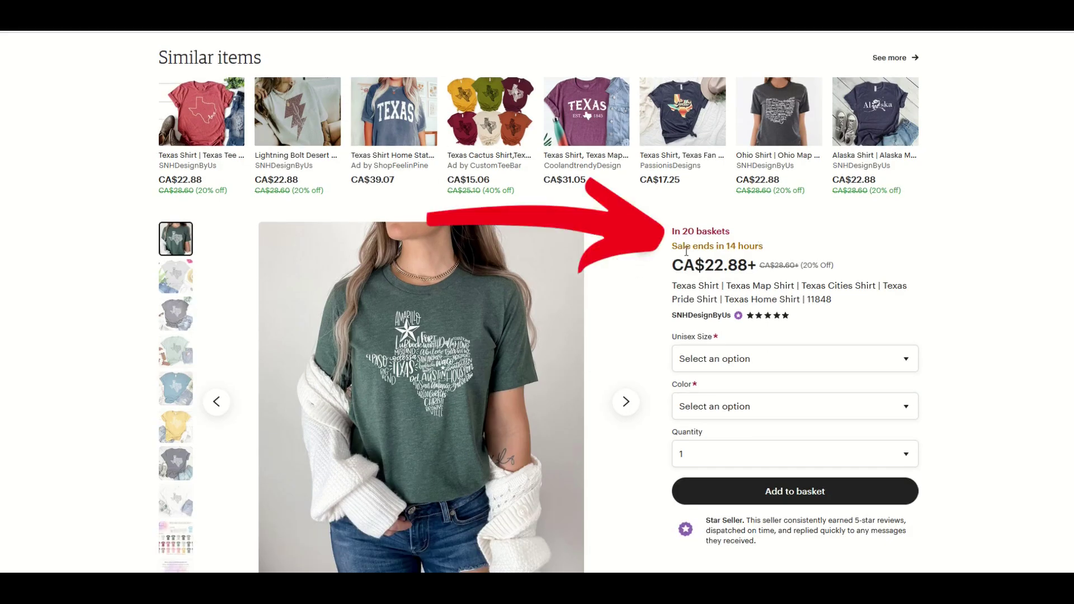
pyautogui.moveTo(681, 230); pyautogui.dragTo(809, 234)
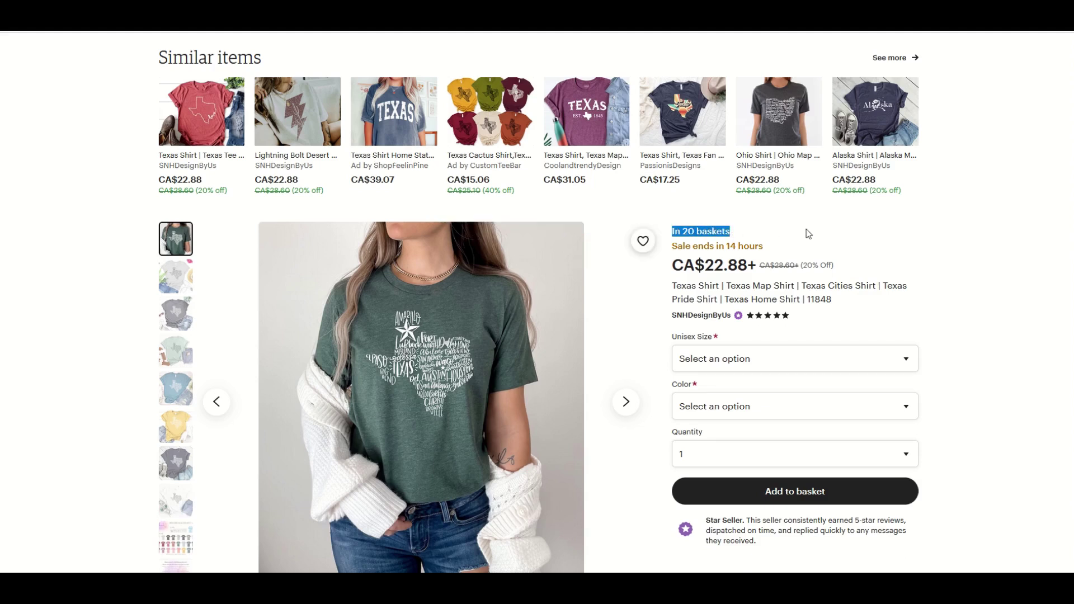
pyautogui.click(447, 371)
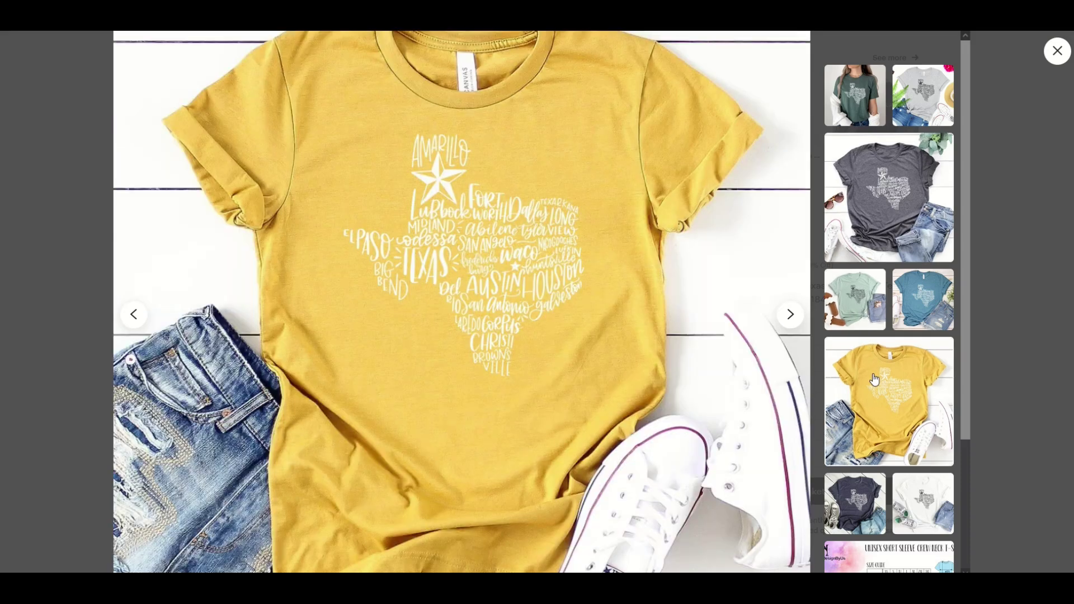
pyautogui.click(1057, 50)
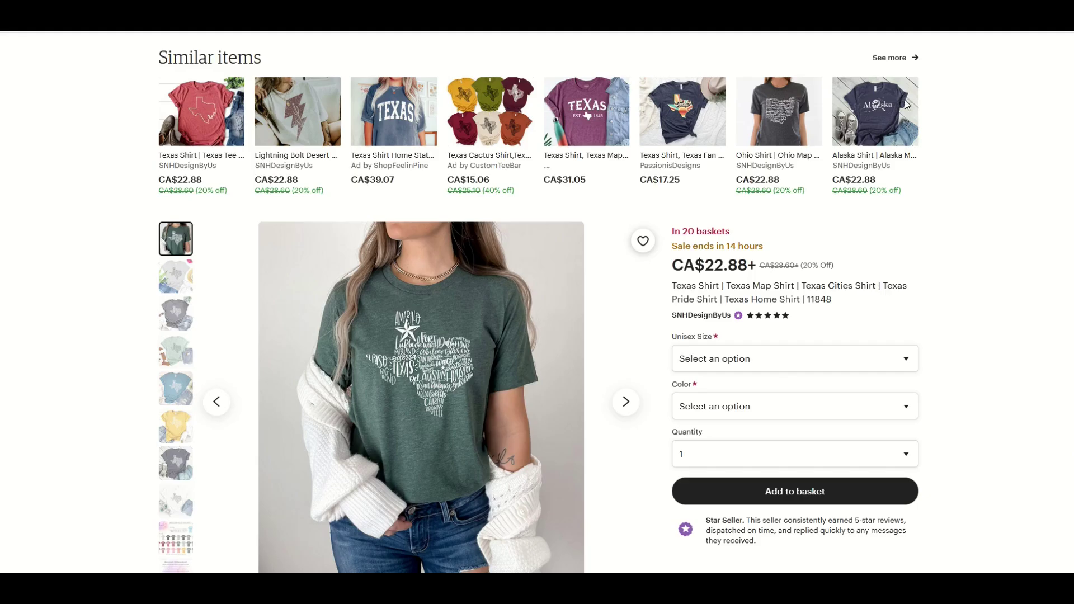
pyautogui.scroll(-1, 459, 282)
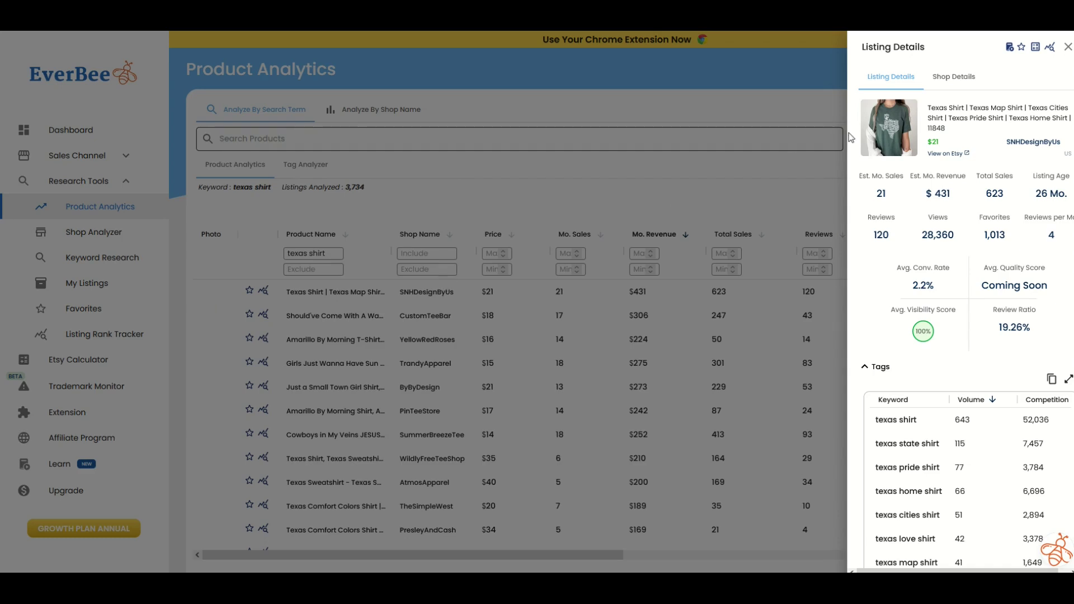
# Close the Listing Details panel to return to the 3,534 texas shirt listings
pyautogui.click(1068, 48)
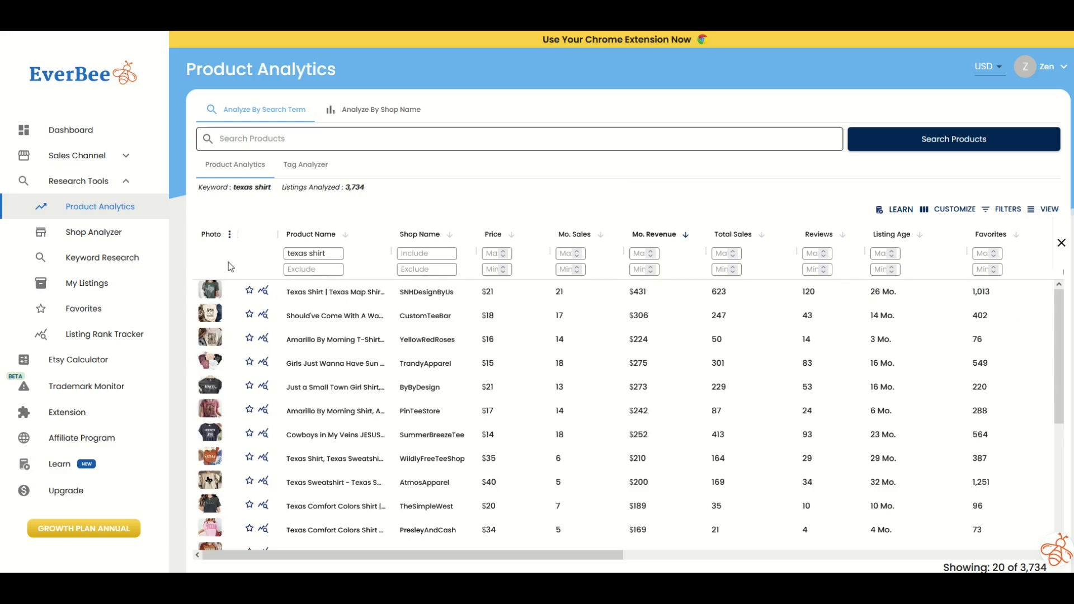
pyautogui.moveTo(222, 293)
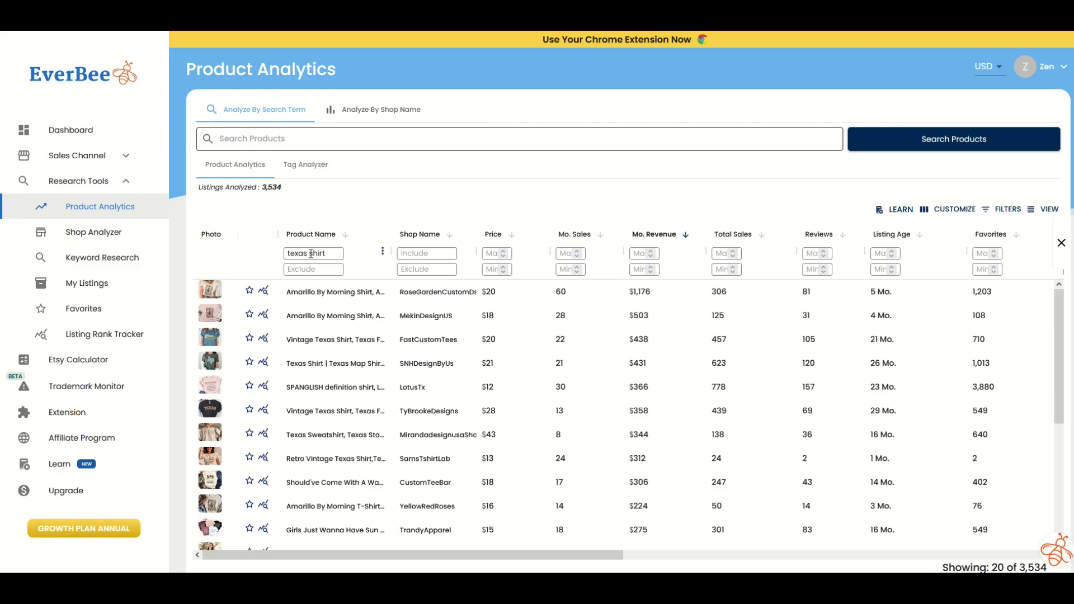
# Change the product name filter to 'new york shirt' and sort the 1,432 results by monthly sales
pyautogui.moveTo(308, 254); pyautogui.dragTo(186, 237)
pyautogui.write('new y')
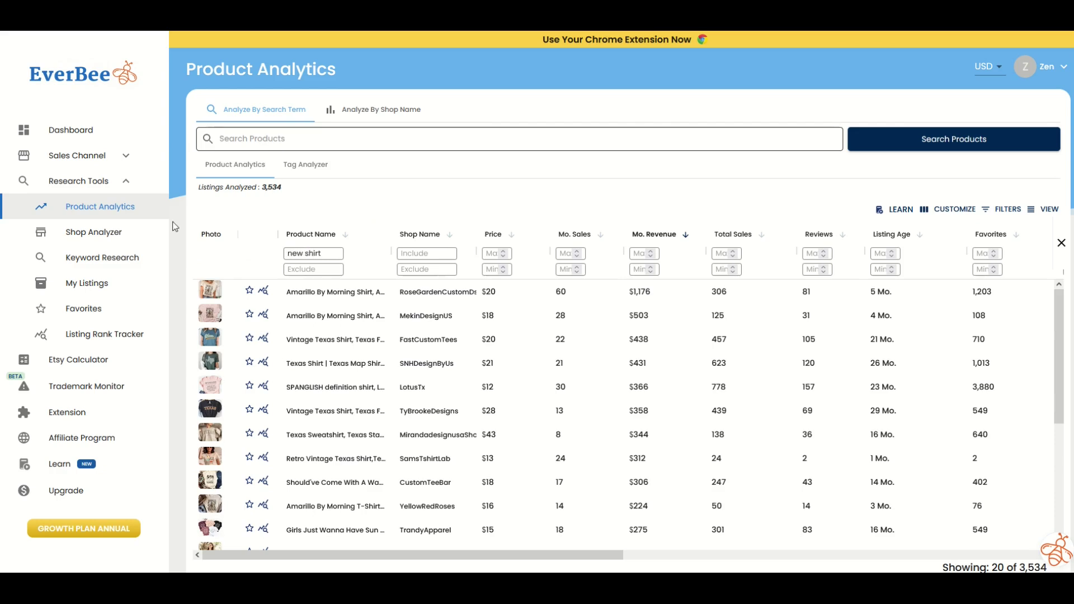
pyautogui.write('ork')
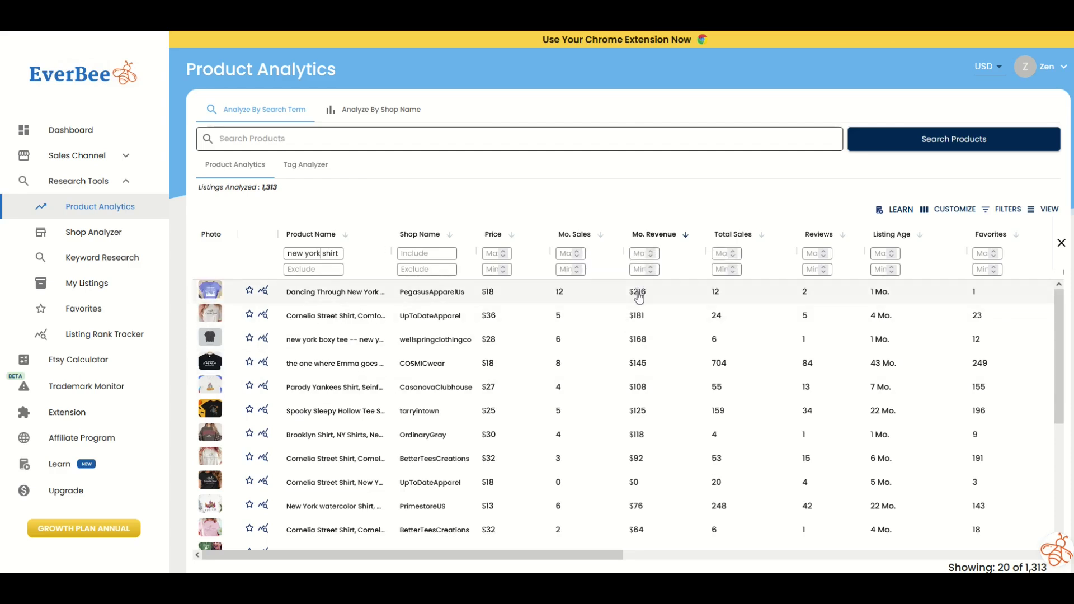
pyautogui.click(601, 237)
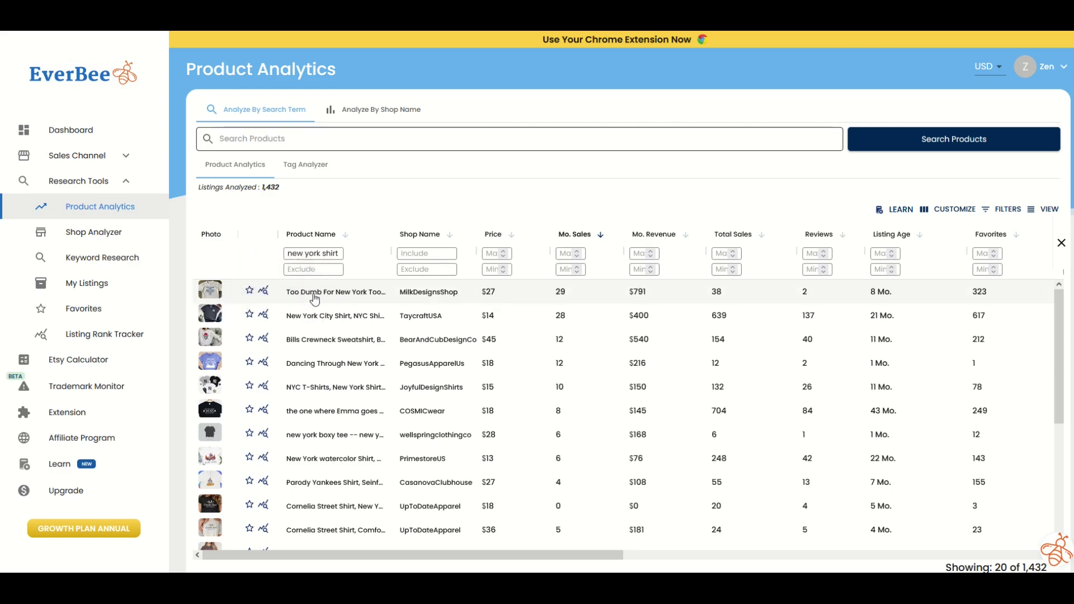
# Open the top-selling Too Dumb For New York shirt's details and view it on Etsy
pyautogui.click(217, 297)
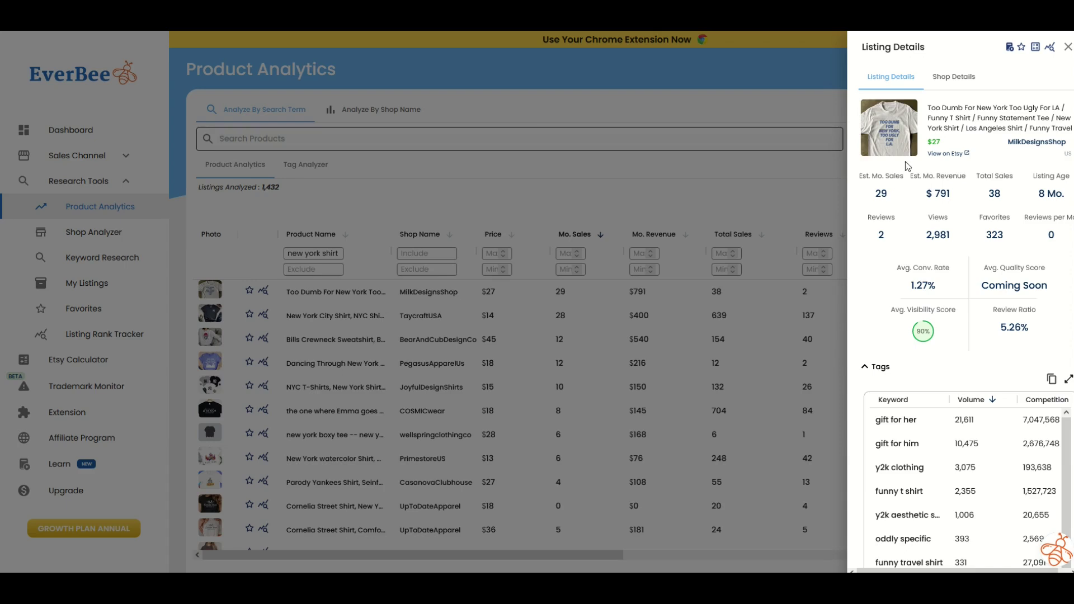
pyautogui.click(940, 154)
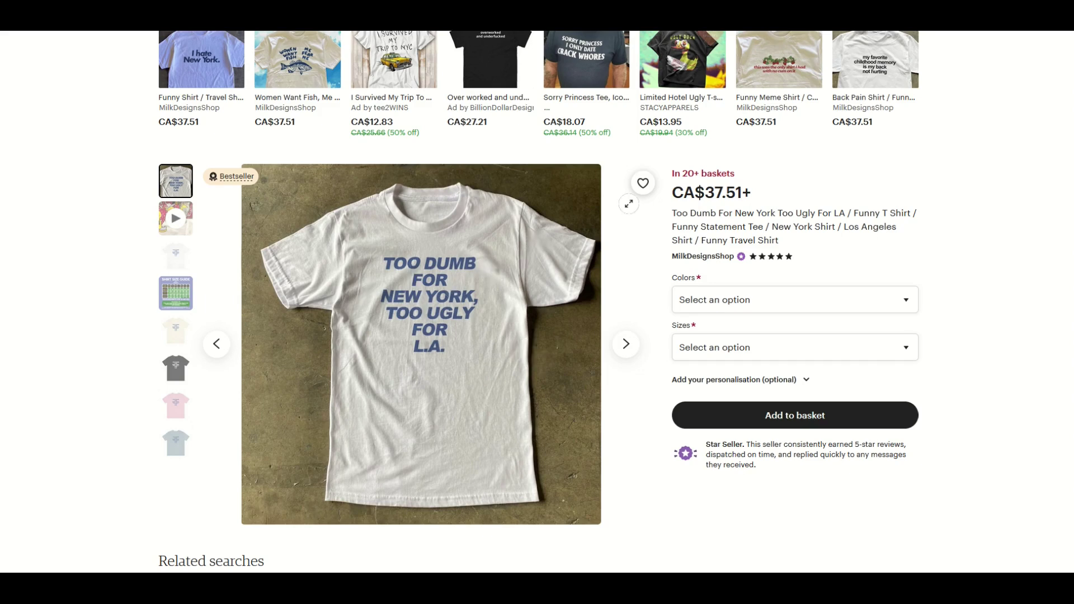
# Highlight the listing's 'In 20+ baskets' count and its CA$37.51+ price
pyautogui.moveTo(737, 179); pyautogui.dragTo(682, 200)
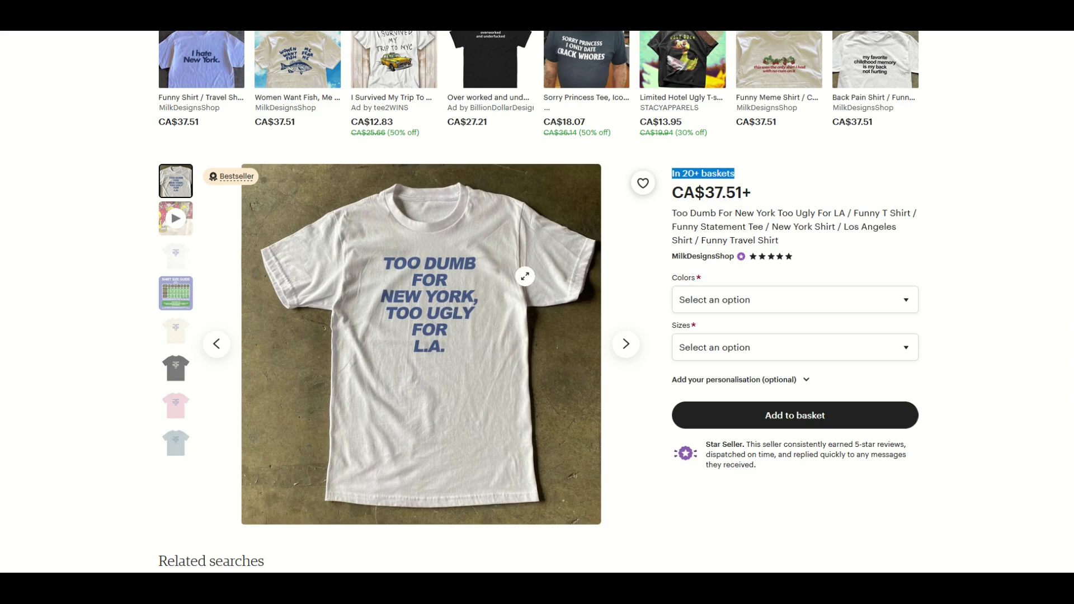
pyautogui.moveTo(704, 197); pyautogui.dragTo(810, 203)
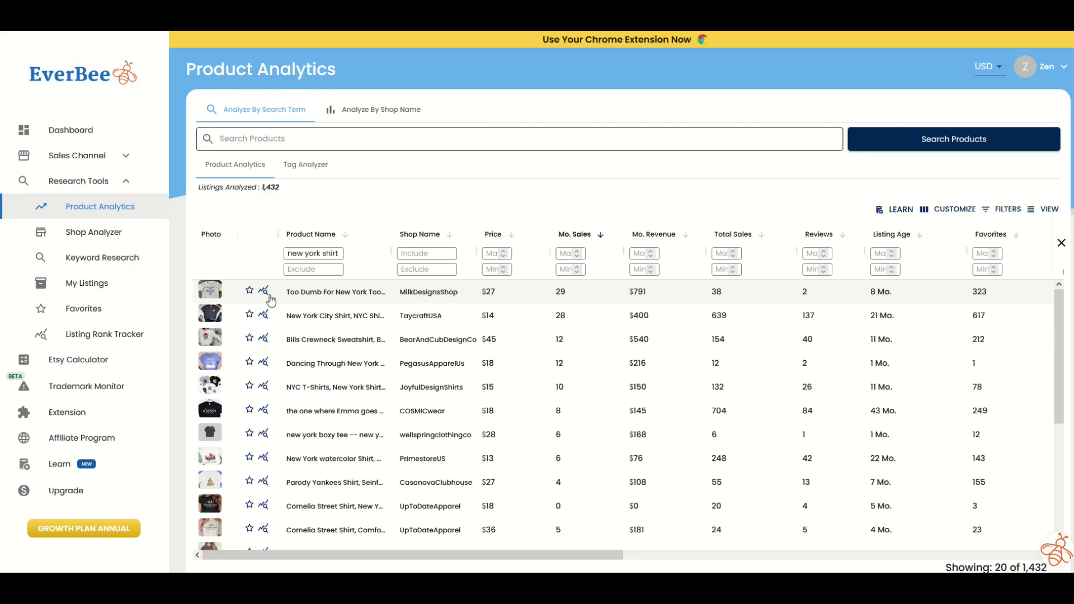
# Reopen the Too Dumb For New York listing and check its shop's 878 reviews count
pyautogui.click(215, 293)
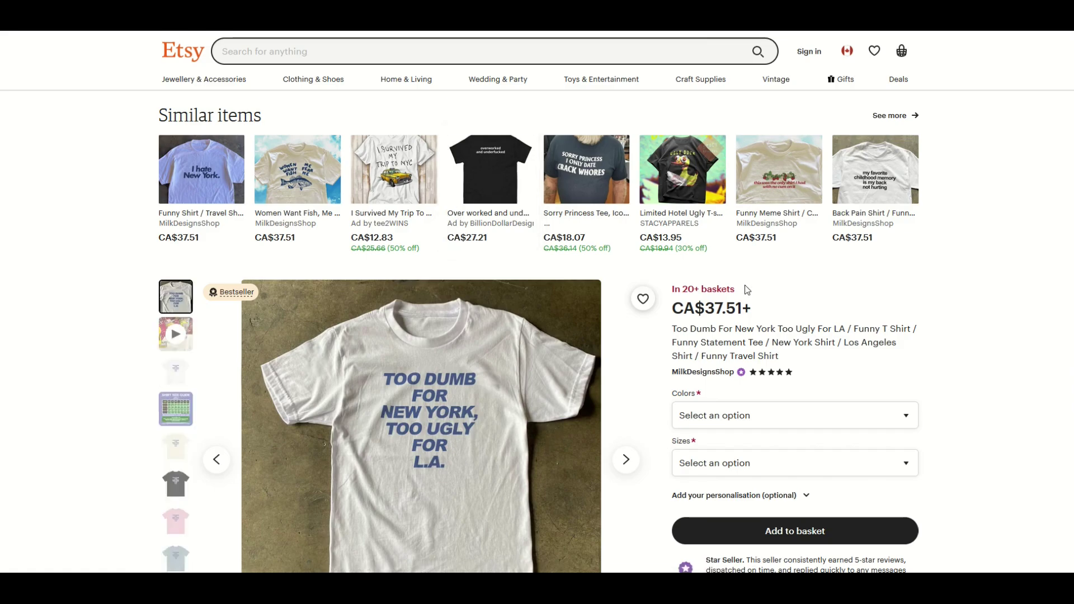
pyautogui.moveTo(748, 289); pyautogui.dragTo(670, 291)
pyautogui.scroll(-6, 490, 301)
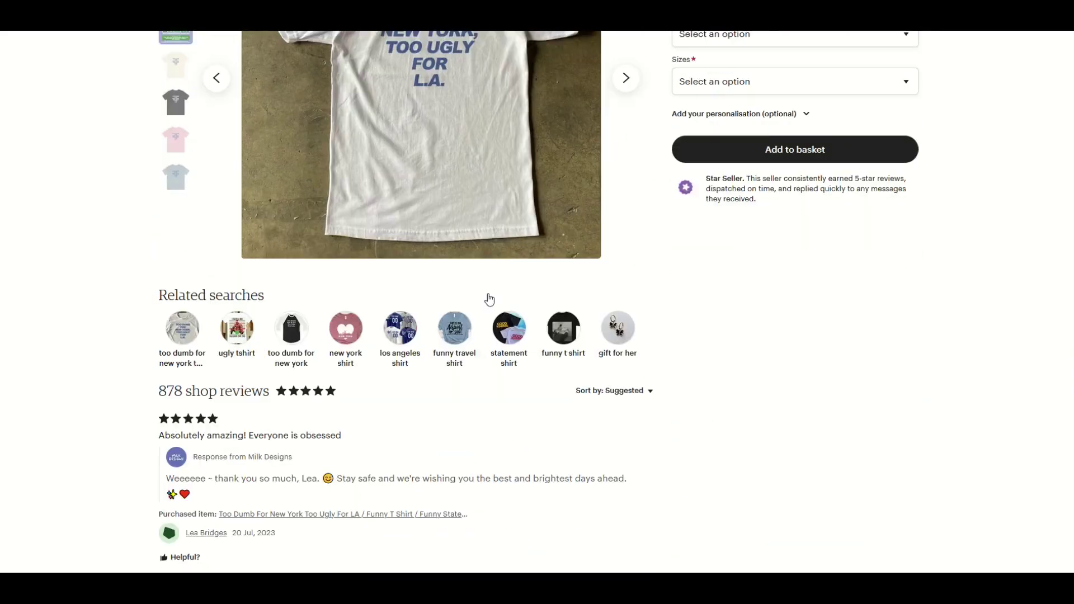
pyautogui.scroll(-5, 489, 300)
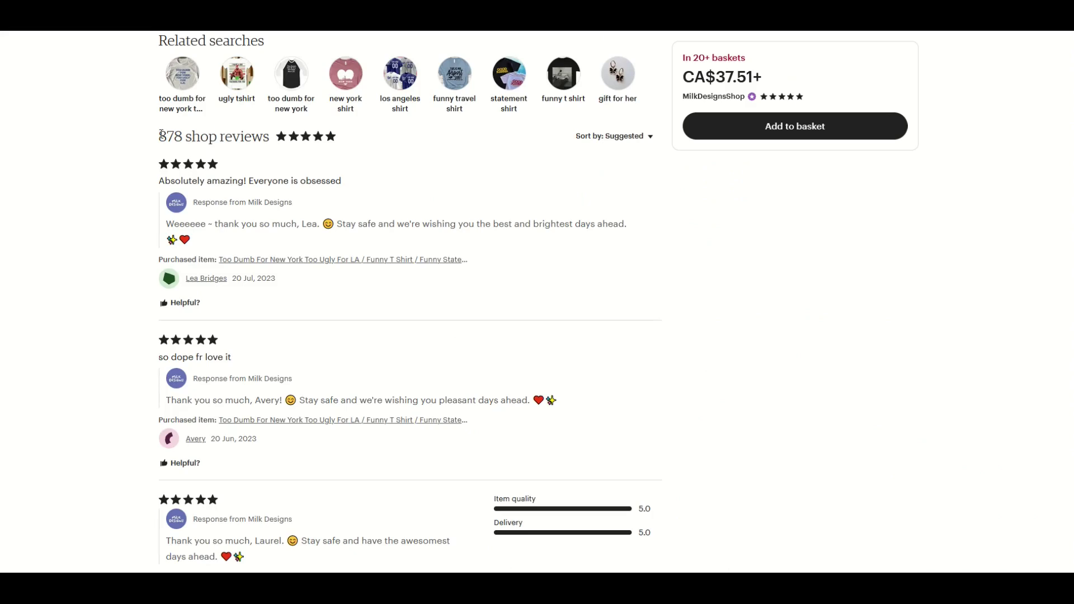
pyautogui.moveTo(160, 136); pyautogui.dragTo(243, 140)
pyautogui.scroll(-4, 204, 204)
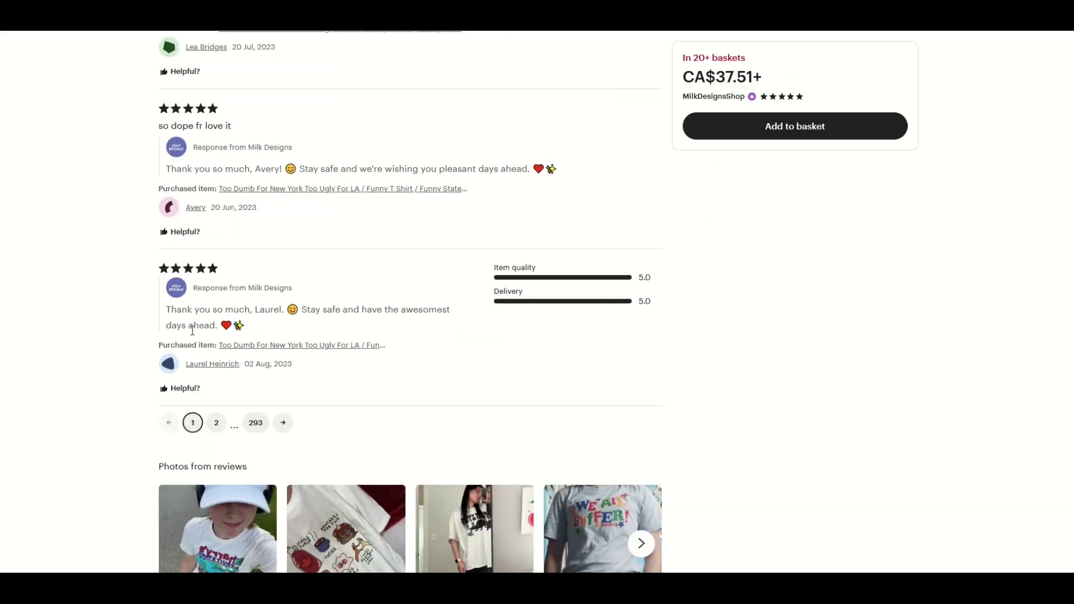
pyautogui.scroll(6, 192, 331)
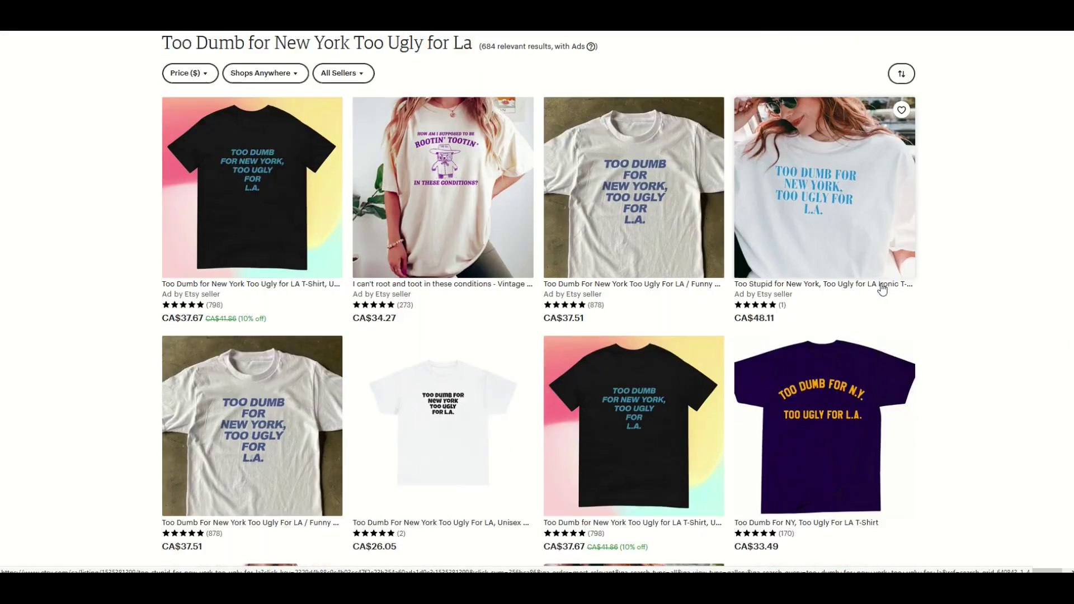
pyautogui.scroll(-6, 882, 288)
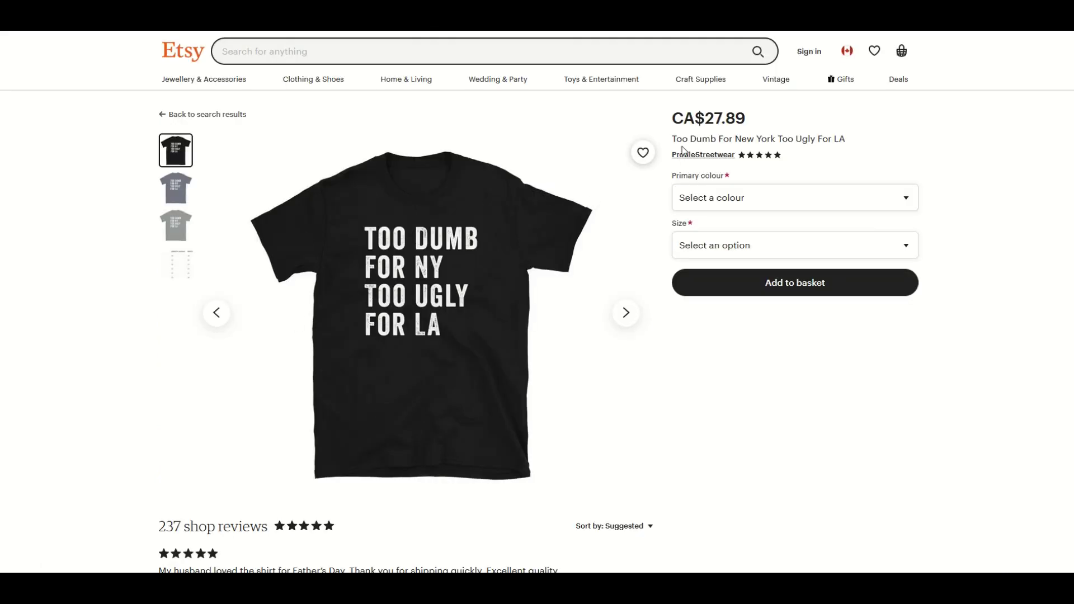
# Scroll the CA$27.89 black Too Dumb For NY shirt's page to its reviews and highlight one
pyautogui.scroll(-3, 352, 214)
pyautogui.scroll(-2, 217, 297)
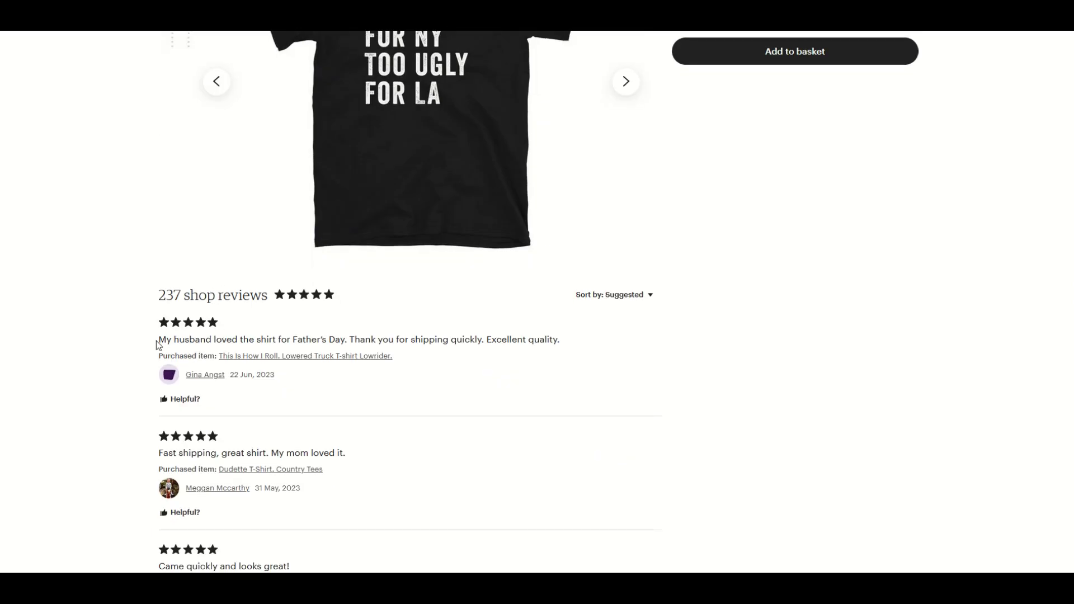
pyautogui.moveTo(158, 341); pyautogui.dragTo(435, 341)
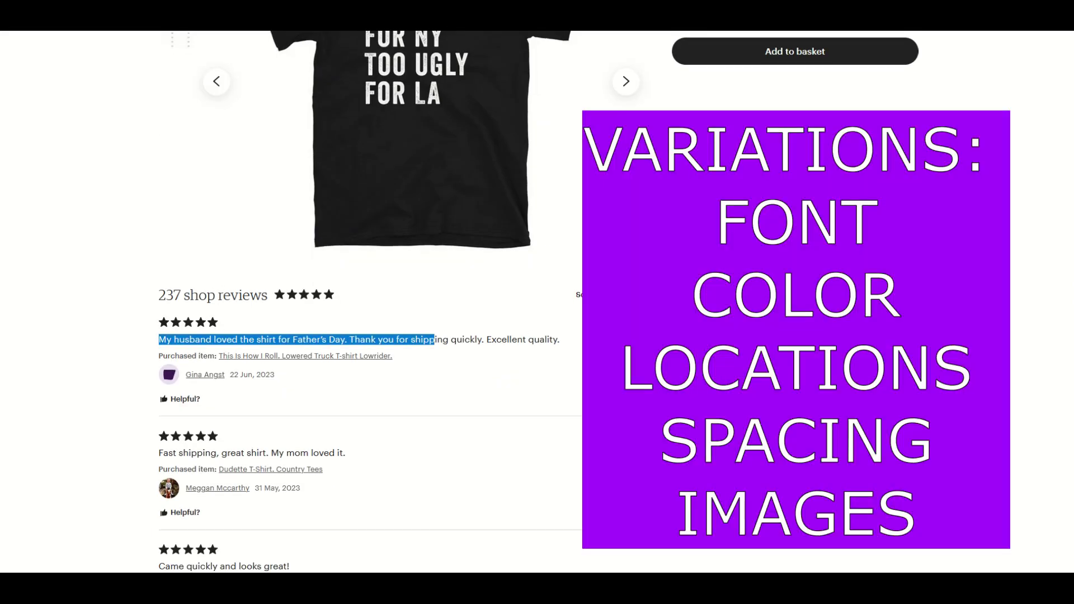
pyautogui.scroll(5, 370, 302)
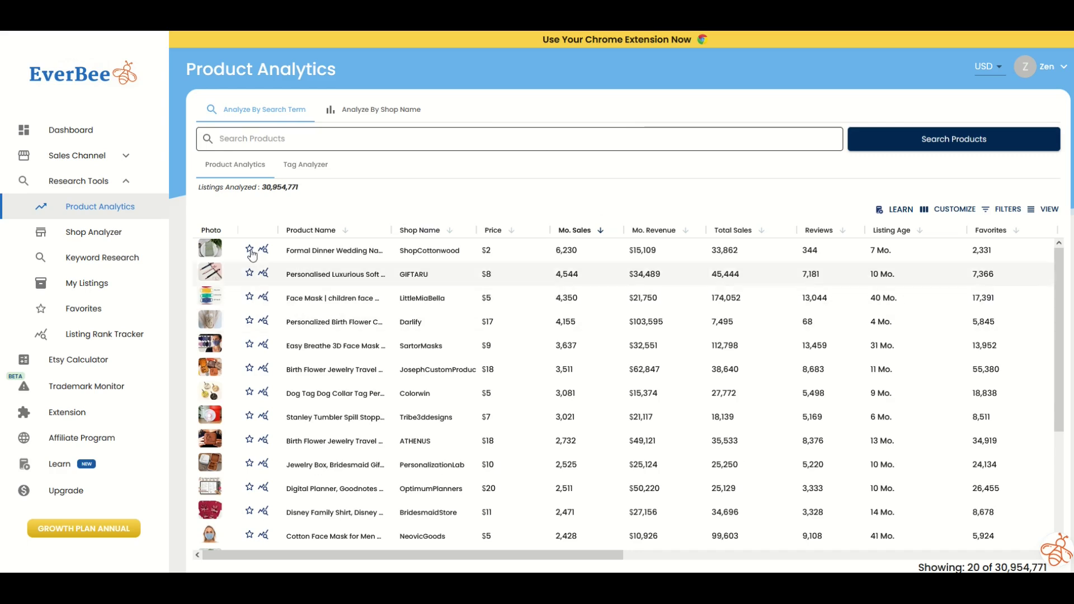
# Highlight the 30,954,771 listings analyzed total, then scroll the unfiltered table to load more rows
pyautogui.moveTo(261, 188); pyautogui.dragTo(534, 203)
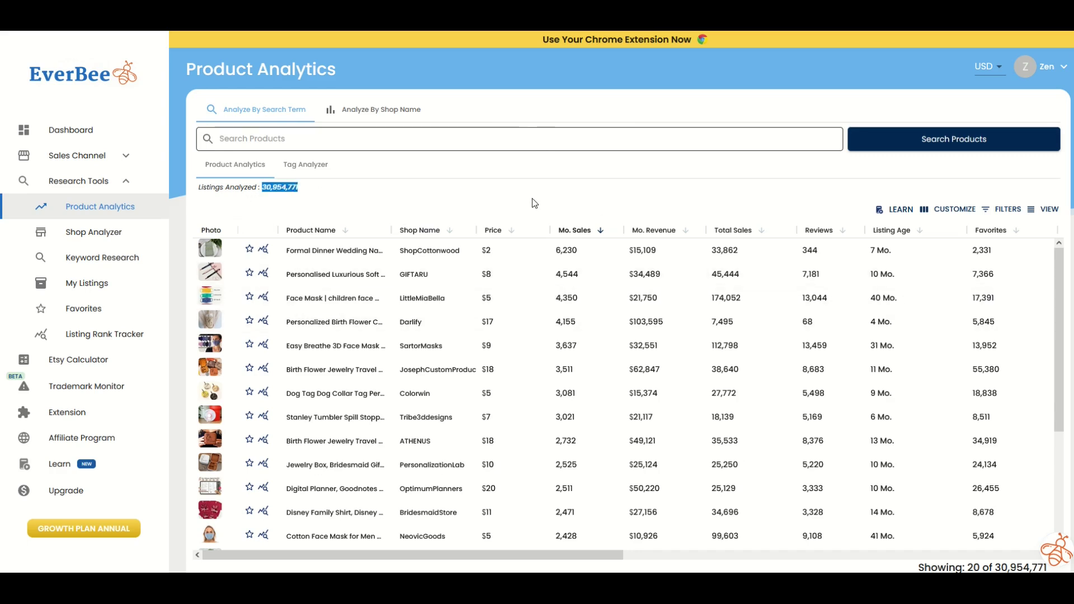
pyautogui.click(563, 185)
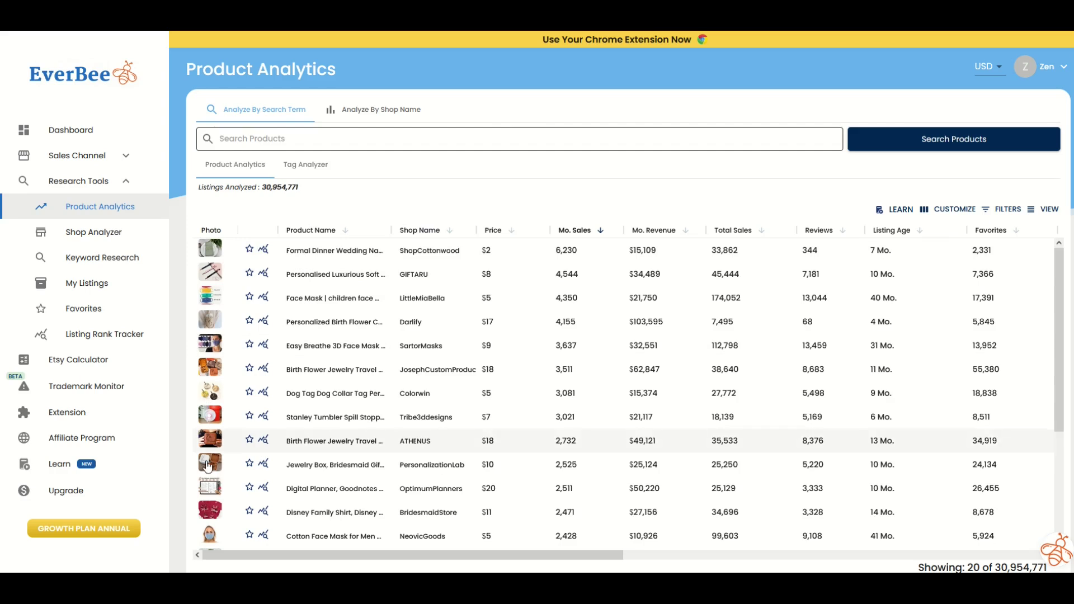
pyautogui.scroll(-3, 391, 396)
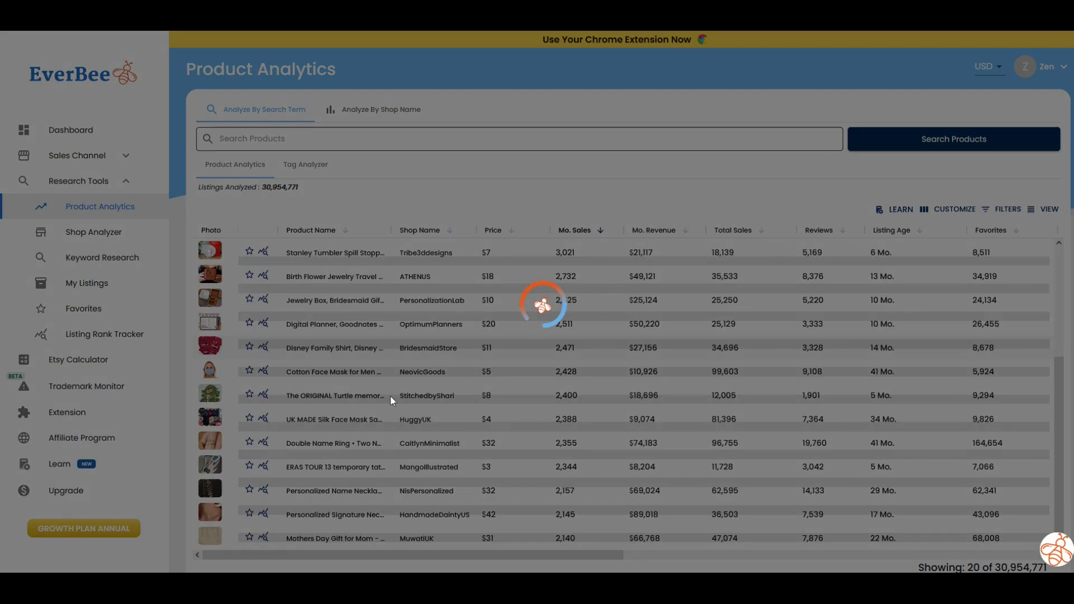